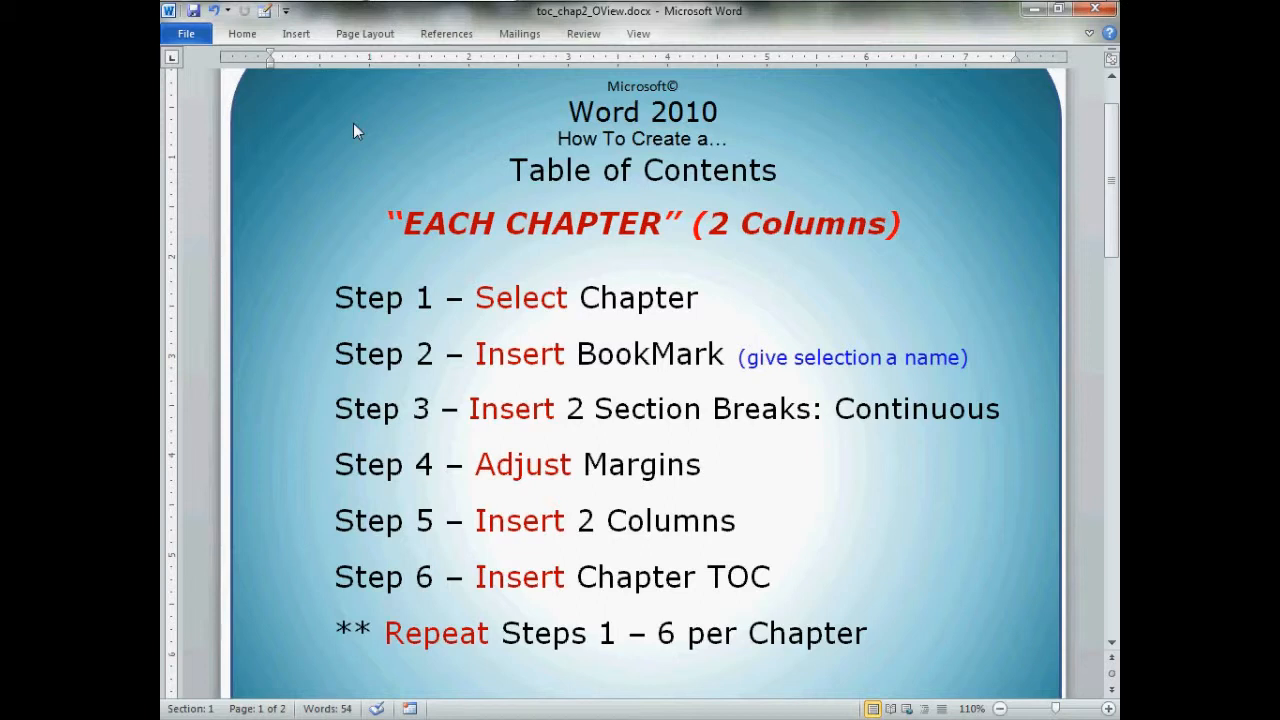
Review the overview's heading lines and the listed steps for building a two-column table of contents for each chapter
click(193, 183)
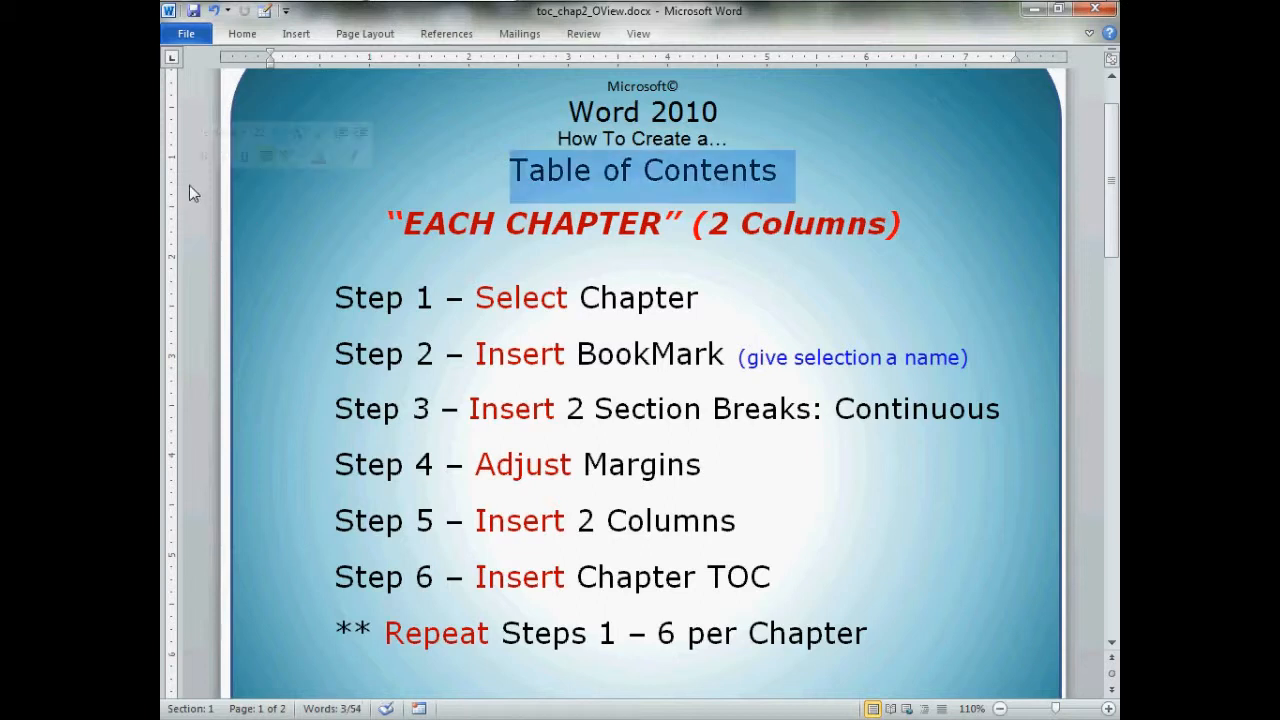
click(197, 226)
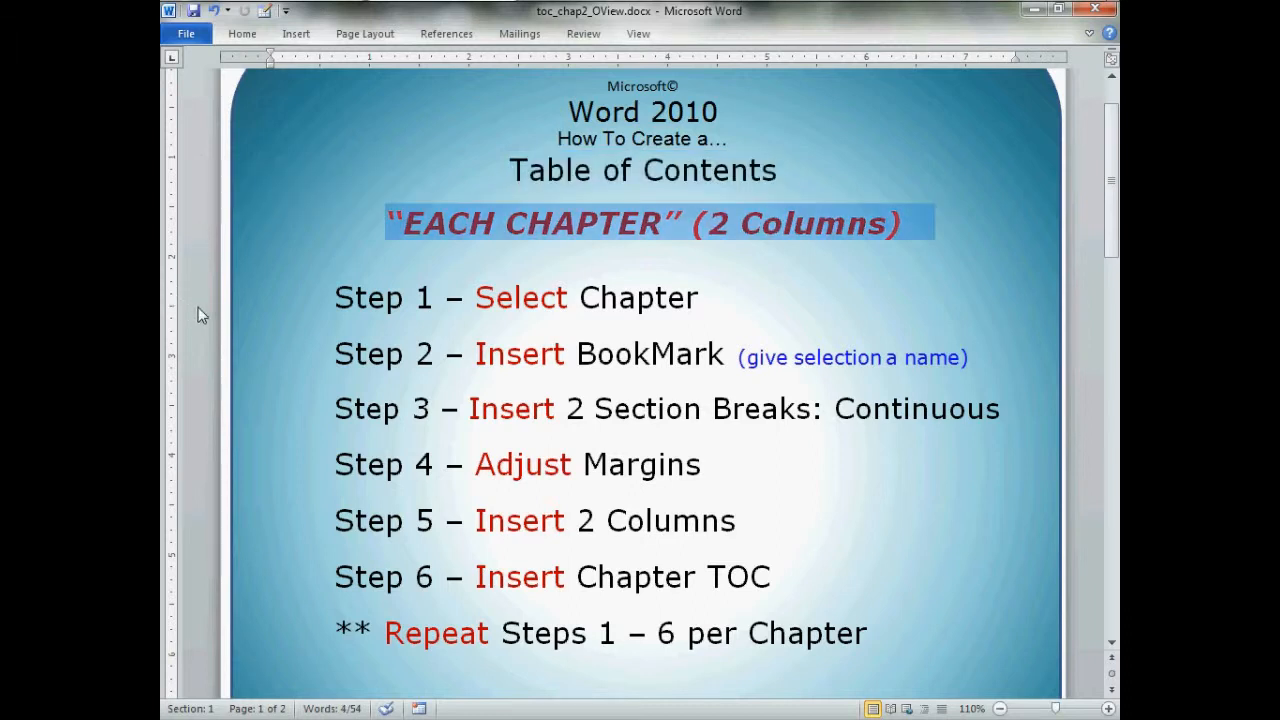
click(198, 315)
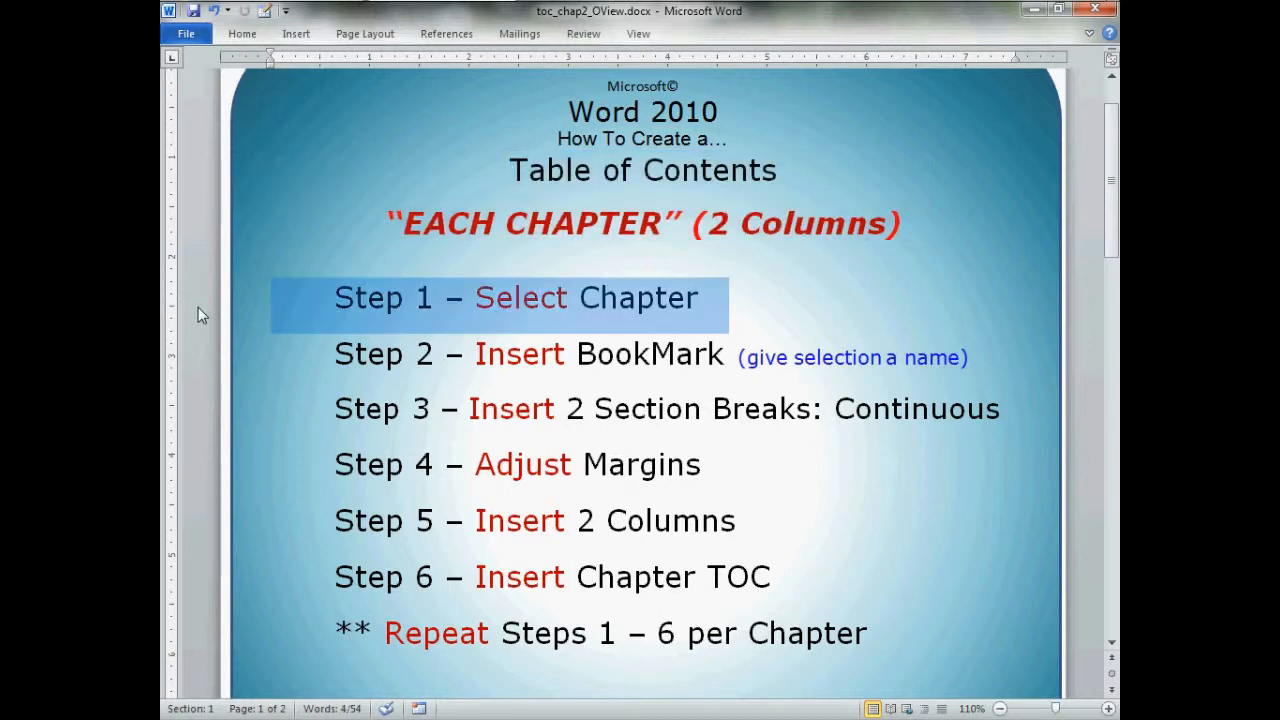
click(200, 370)
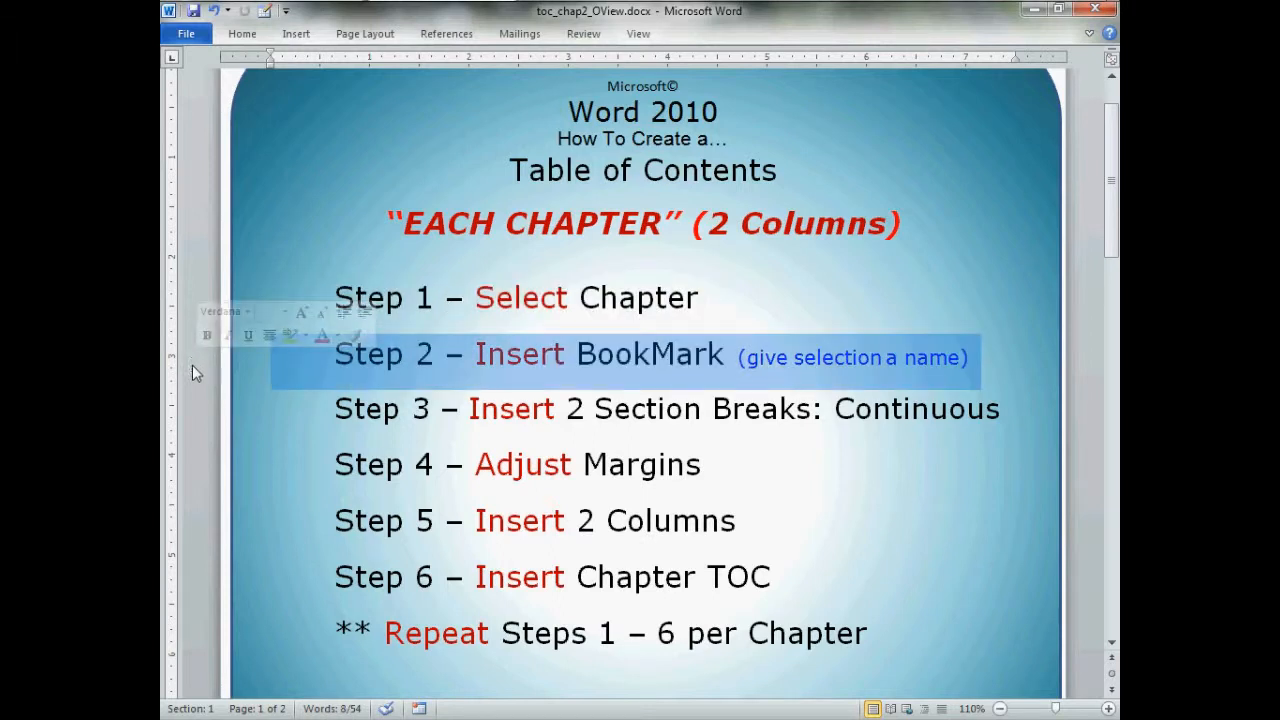
click(197, 418)
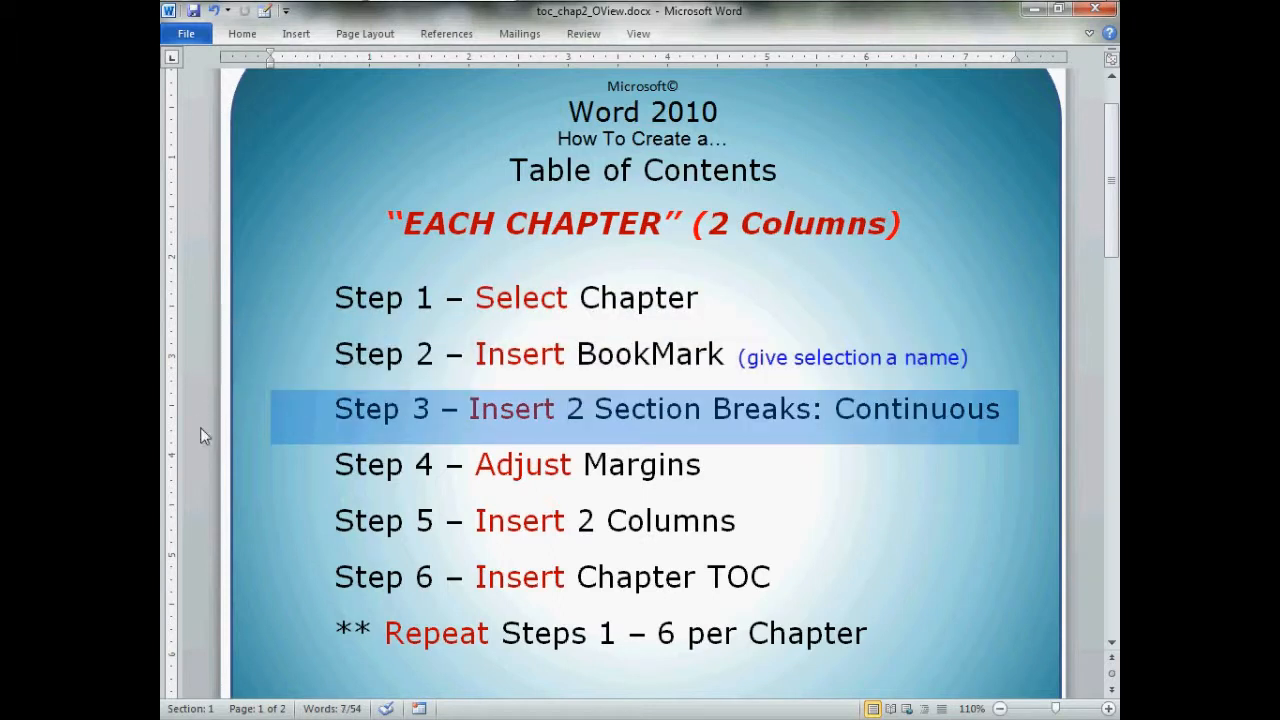
click(198, 482)
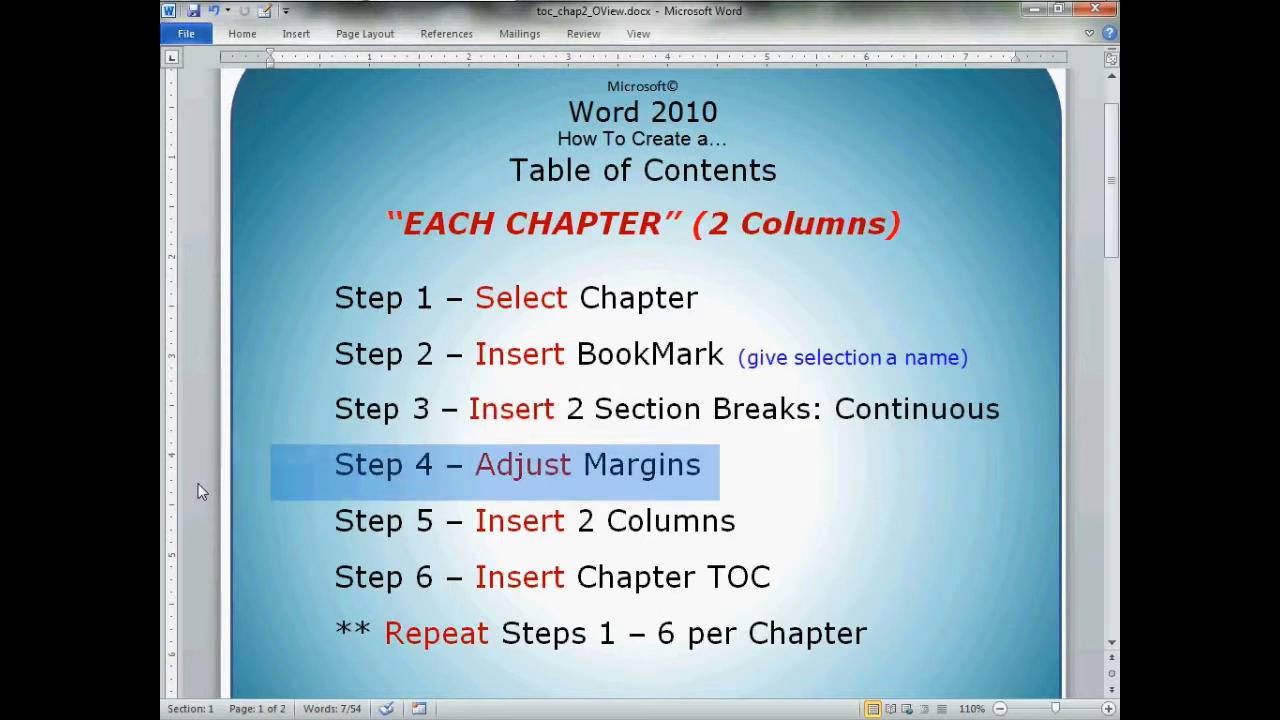
click(199, 533)
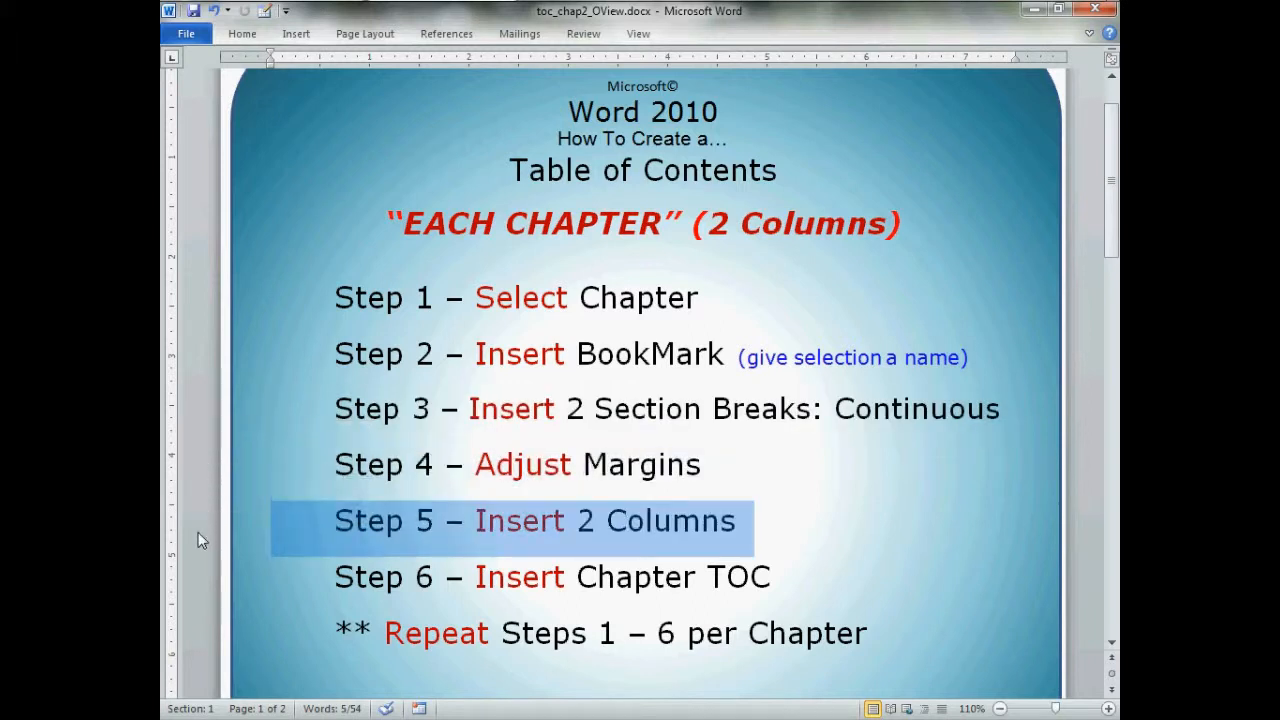
click(200, 592)
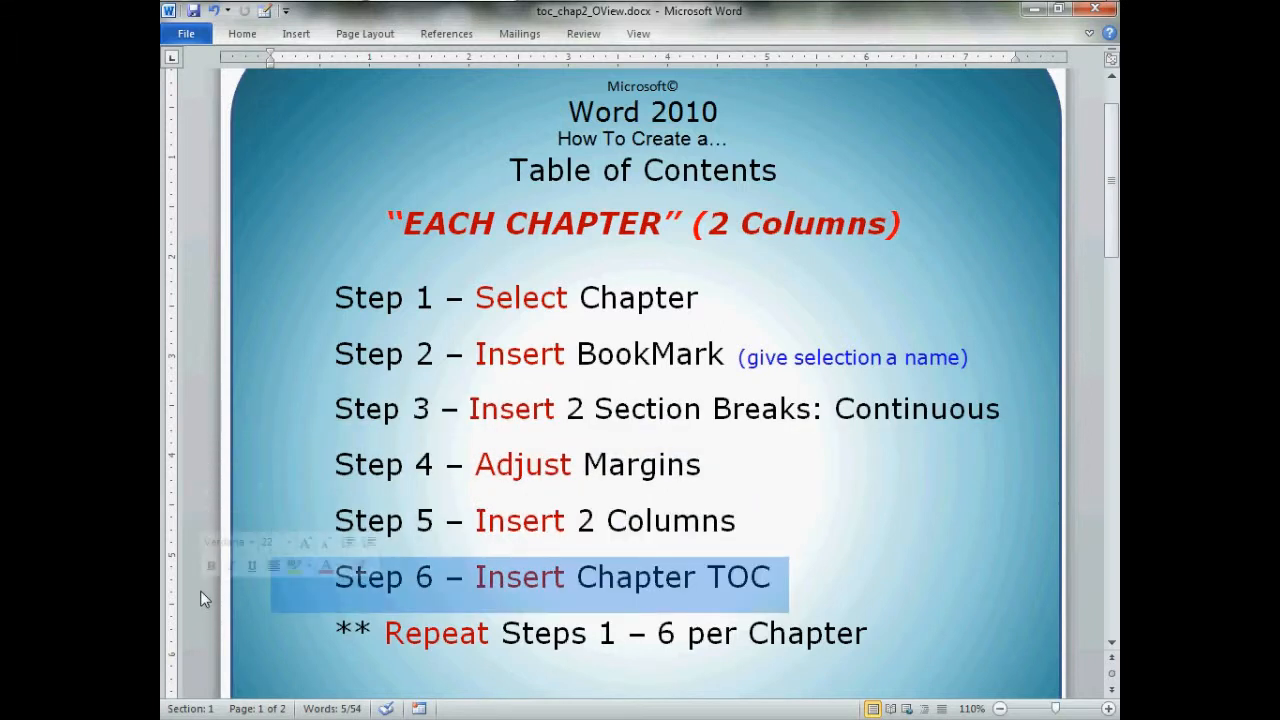
click(198, 647)
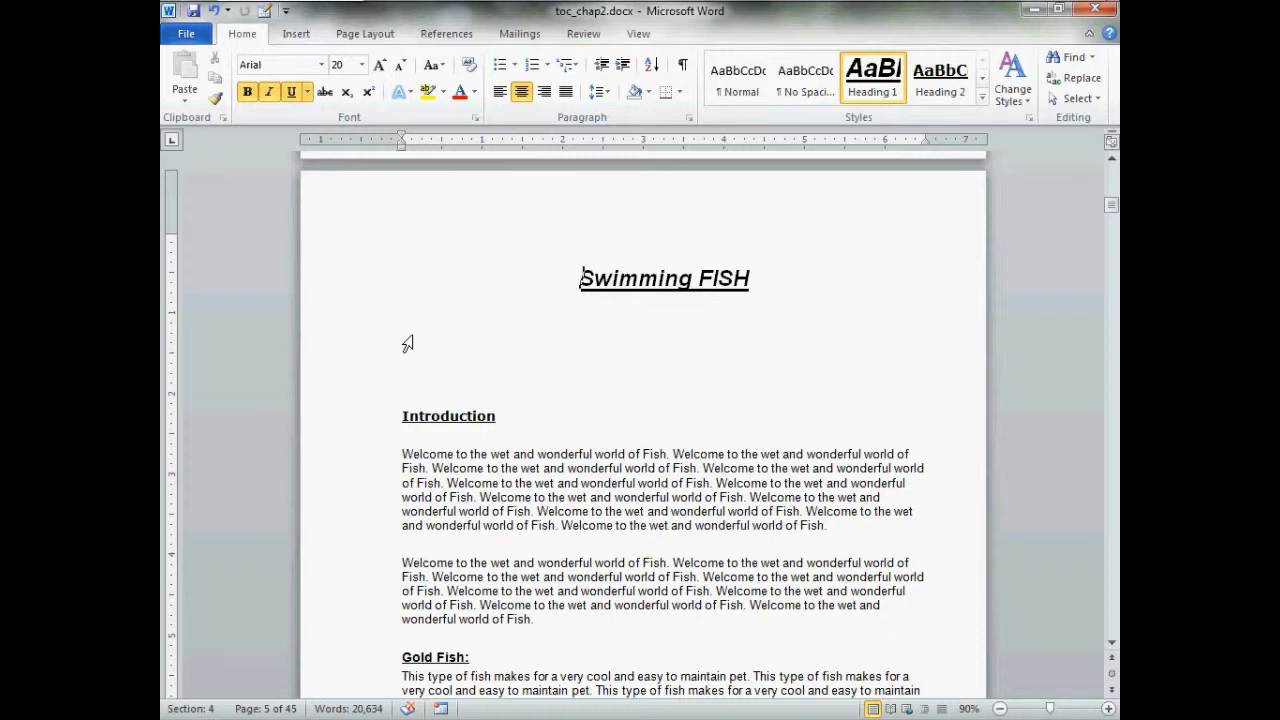
Turn on paragraph marks and the Navigation Pane in toc_chap2.docx
click(684, 66)
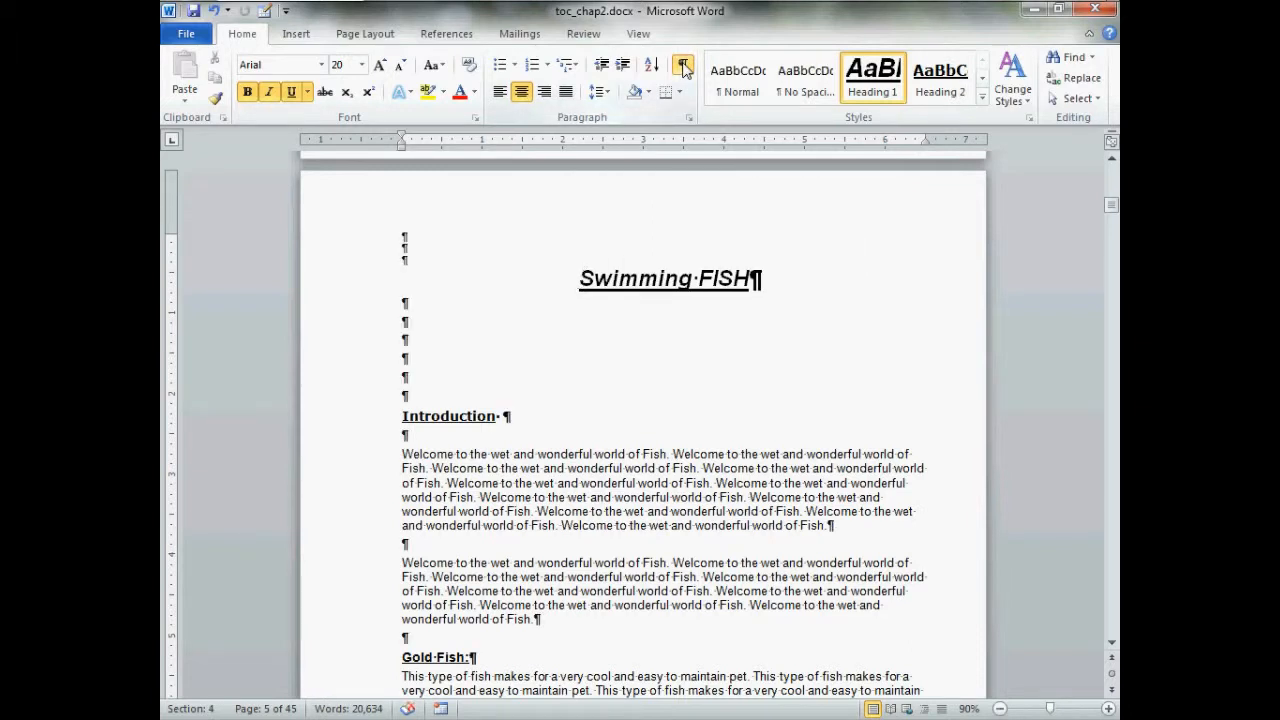
click(638, 34)
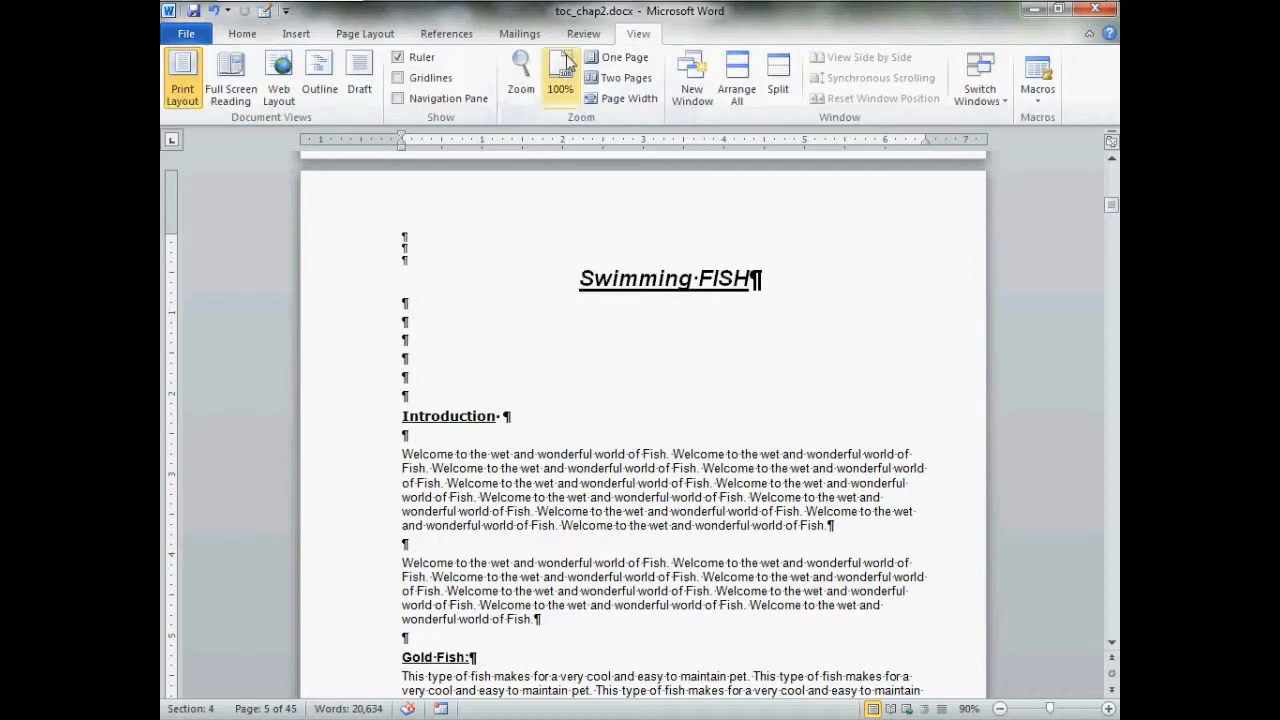
click(441, 103)
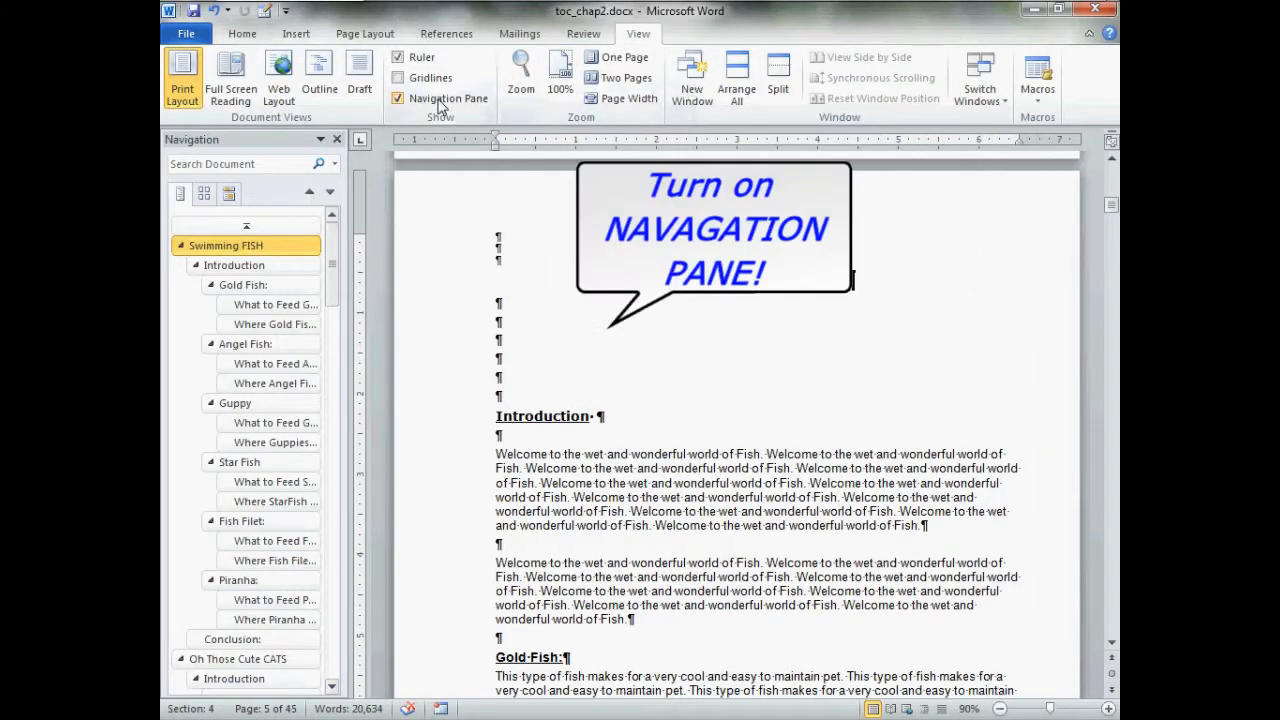
Limit the headings listed in the Navigation pane to Heading 1 so only chapter titles are listed
click(278, 251)
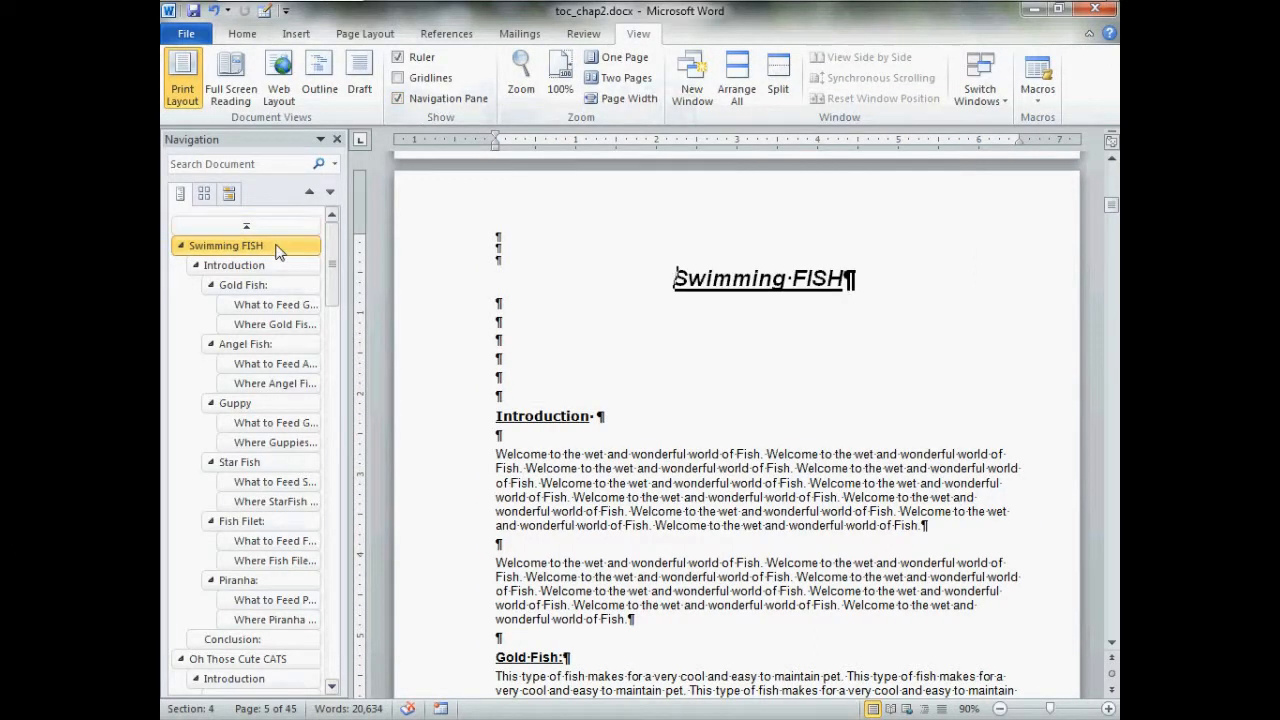
right_click(278, 251)
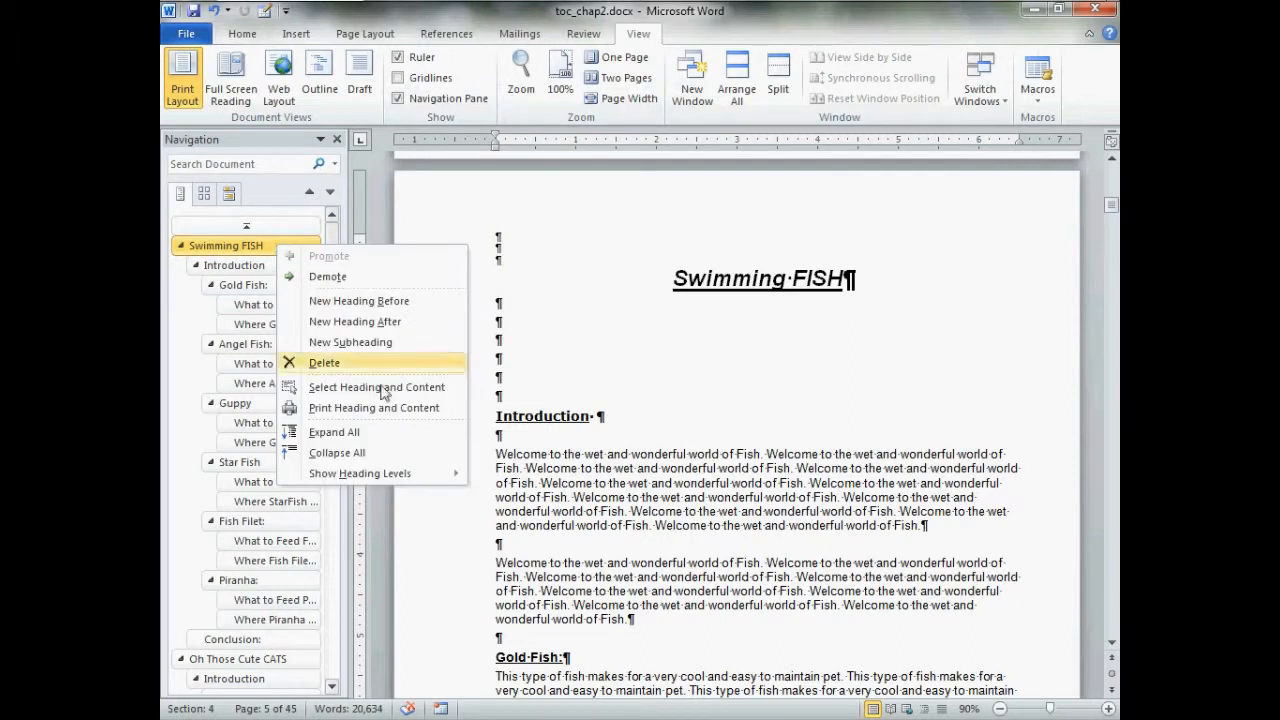
mouse_move(450, 480)
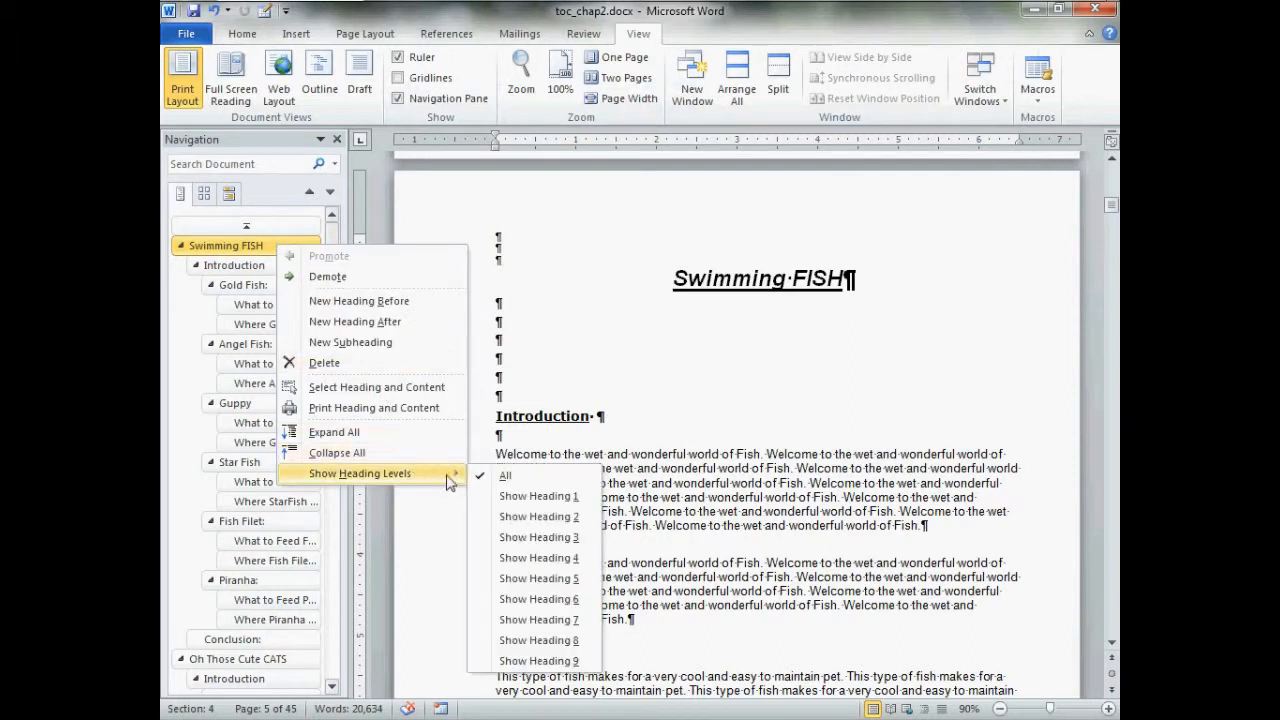
click(525, 497)
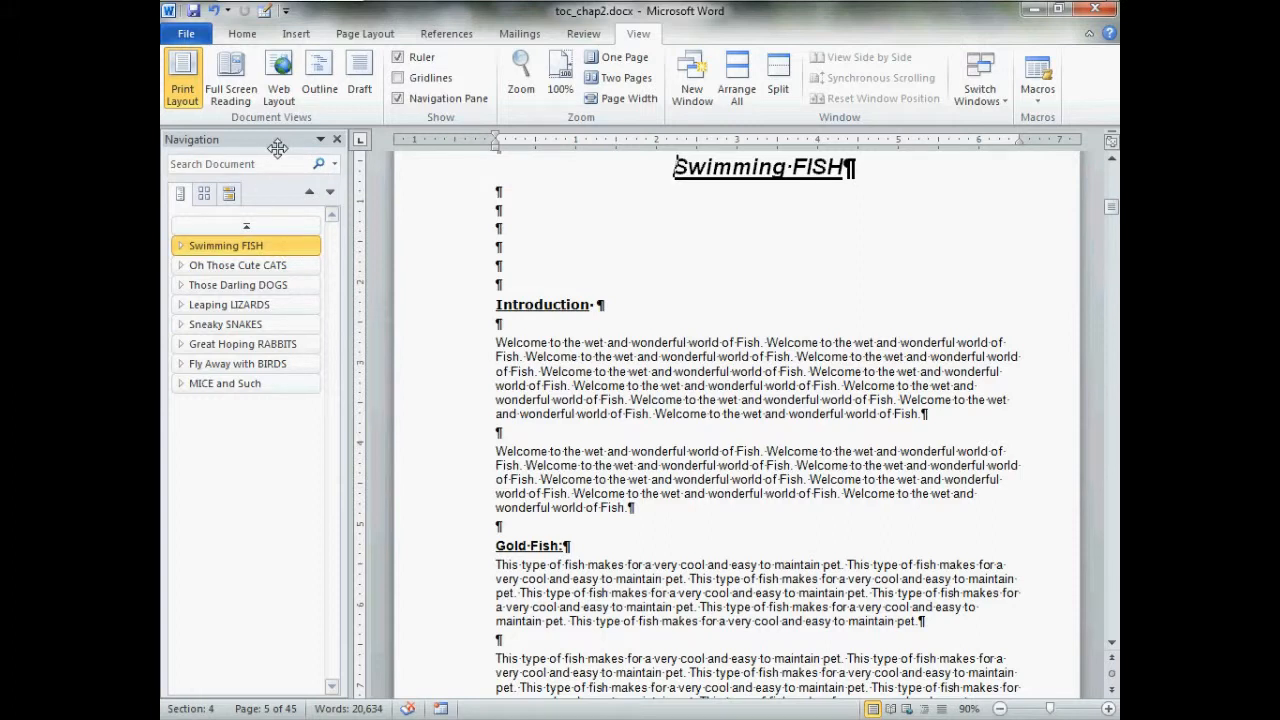
Undock the Navigation pane, try jumping between the CATS and FISH chapters, and place the pane clear of the Swimming FISH text
drag(277, 148, 332, 230)
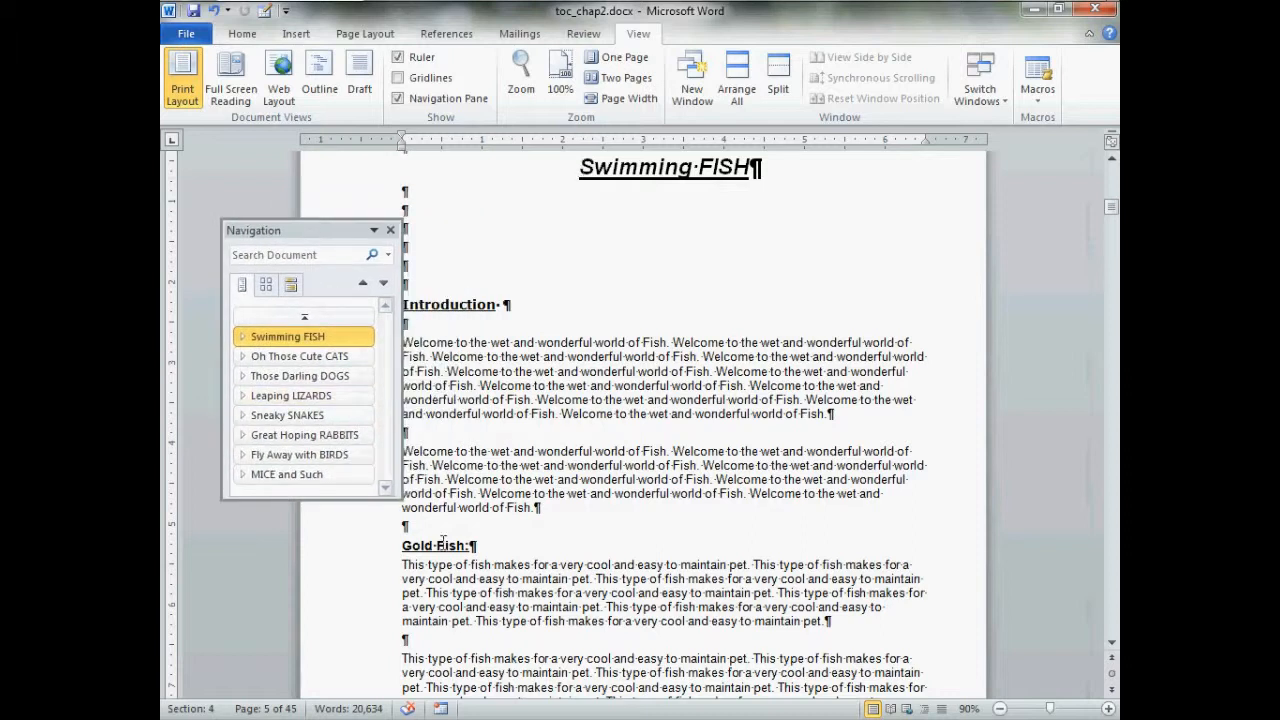
mouse_move(400, 498)
mouse_down()
mouse_move(410, 628)
mouse_move(405, 530)
mouse_move(490, 550)
mouse_move(460, 612)
mouse_move(408, 512)
mouse_up()
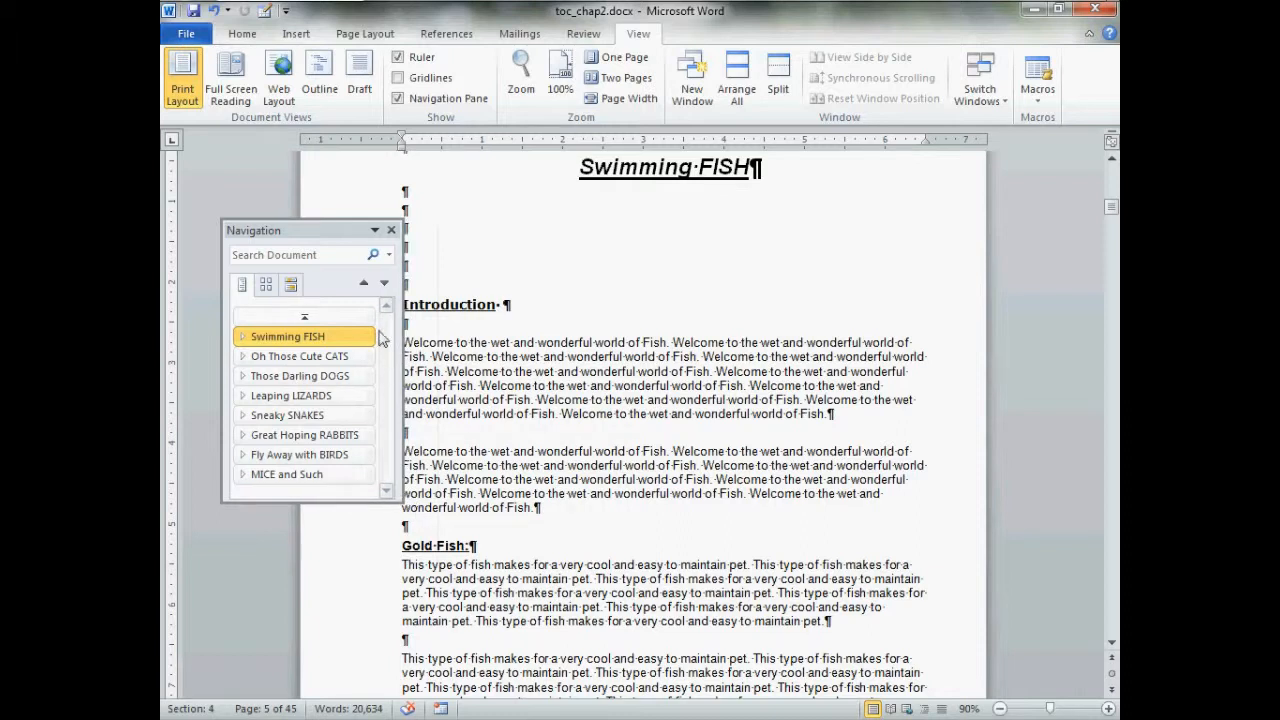
click(348, 358)
click(347, 375)
click(345, 356)
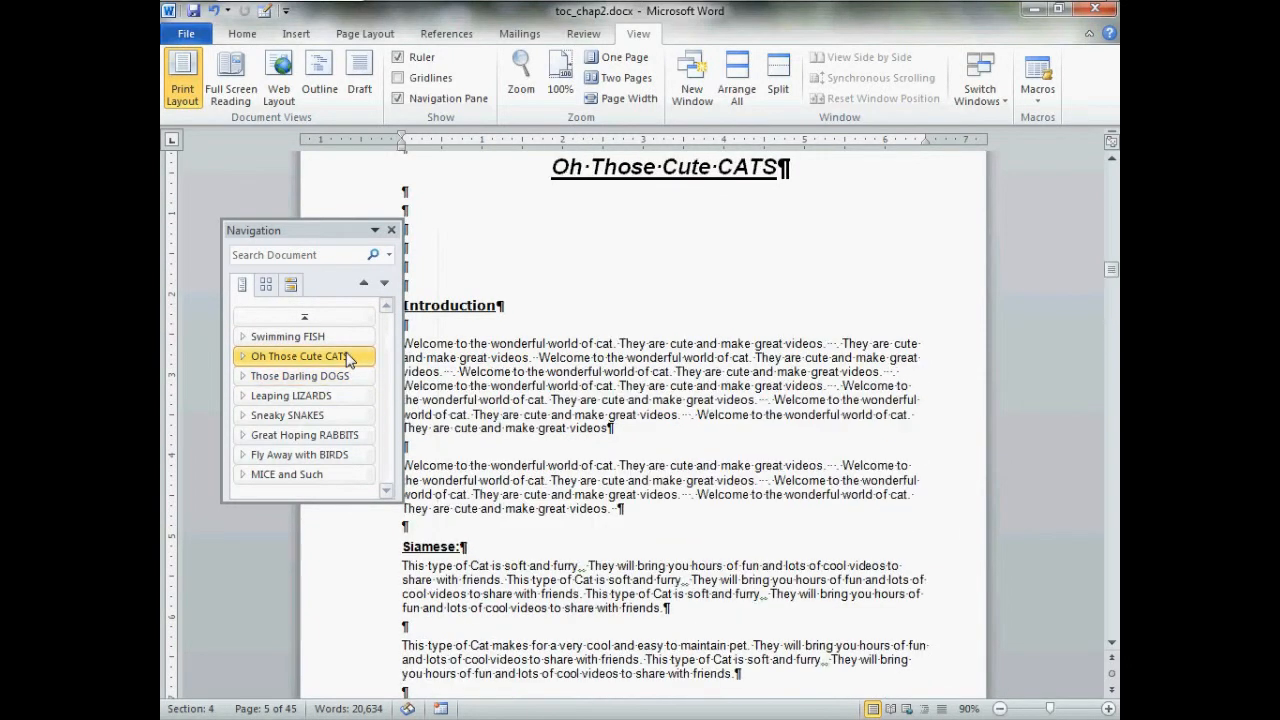
click(344, 340)
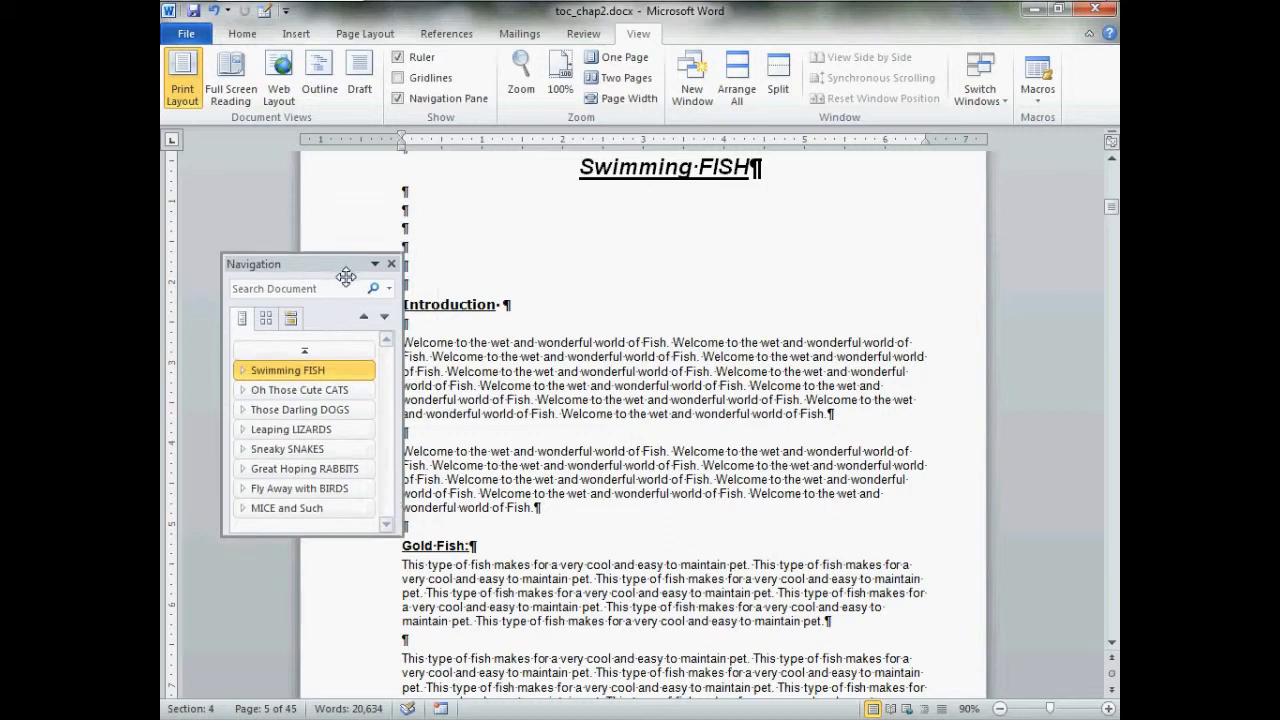
drag(344, 240, 315, 415)
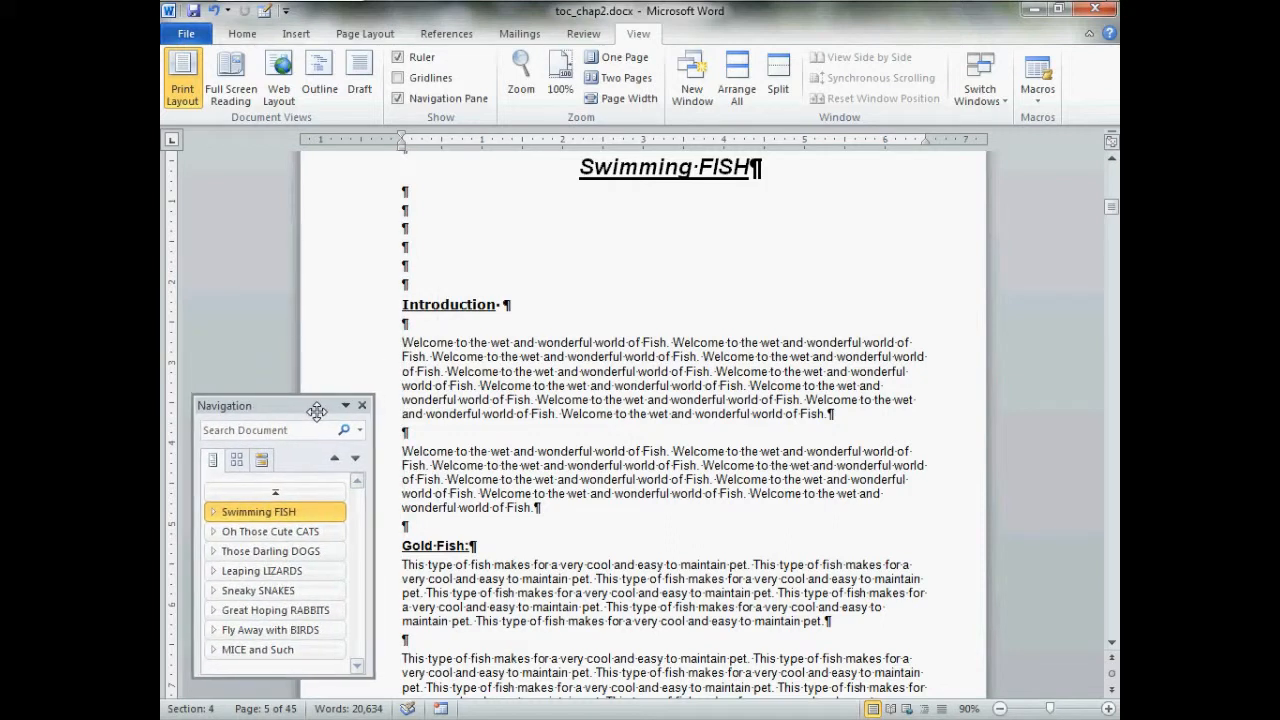
View the master Table of Contents near the document's start and return to the Swimming FISH chapter
click(325, 492)
scroll(425, 395, down, 15)
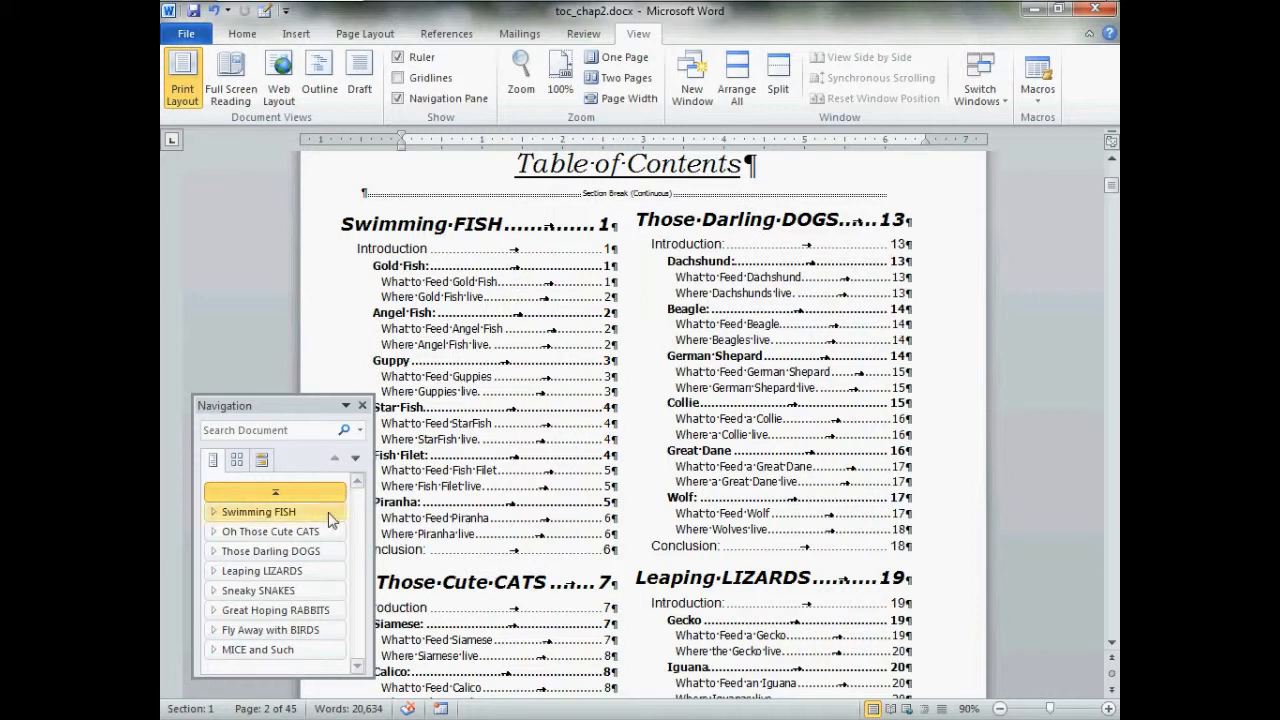
click(268, 511)
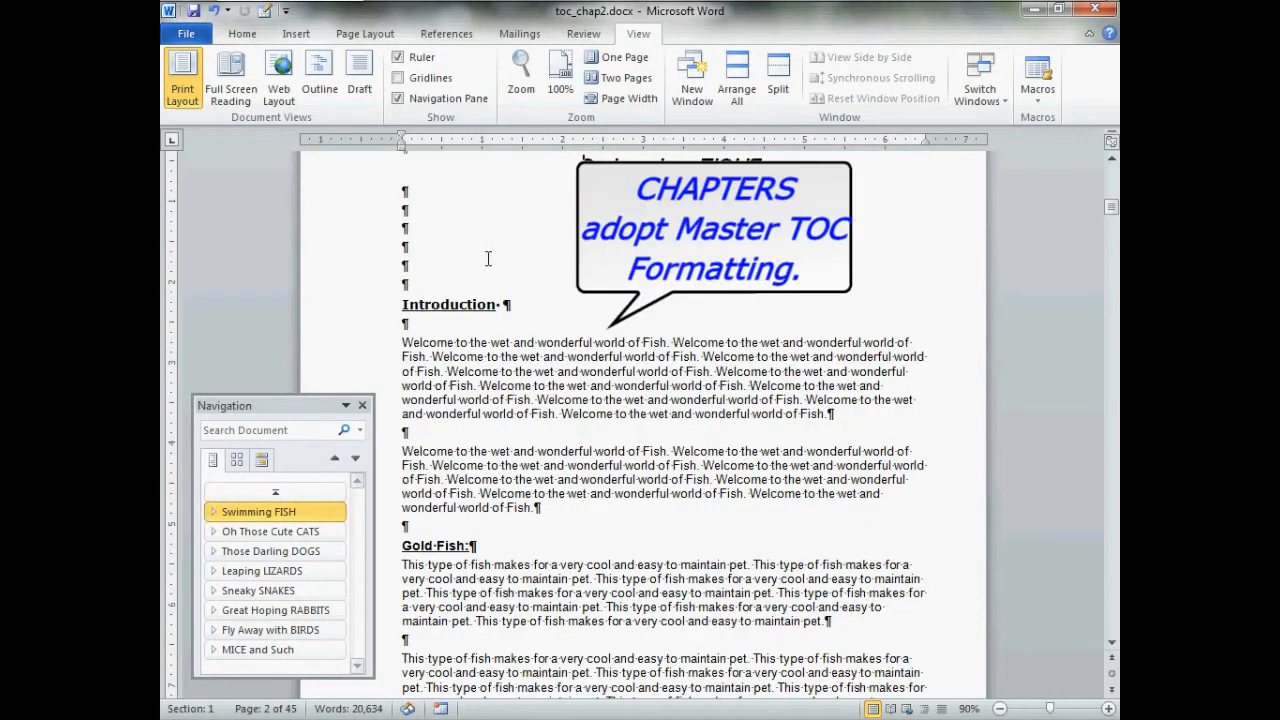
click(447, 212)
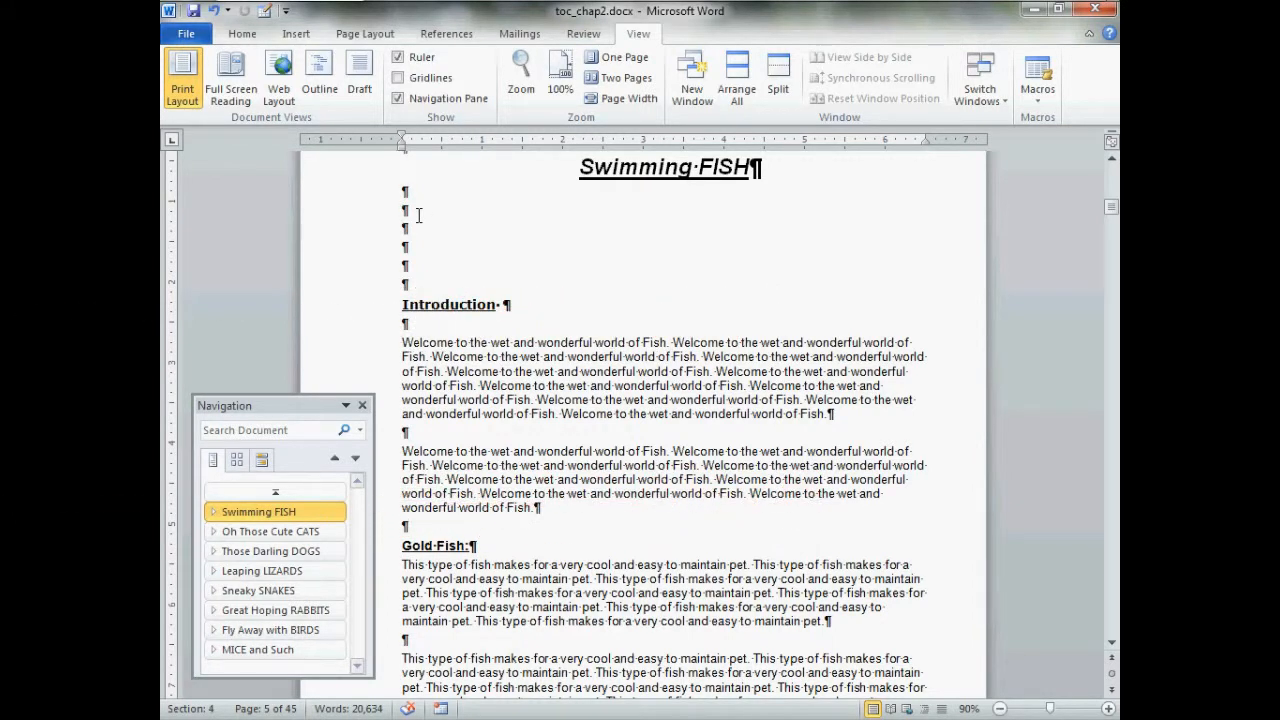
drag(580, 166, 632, 560)
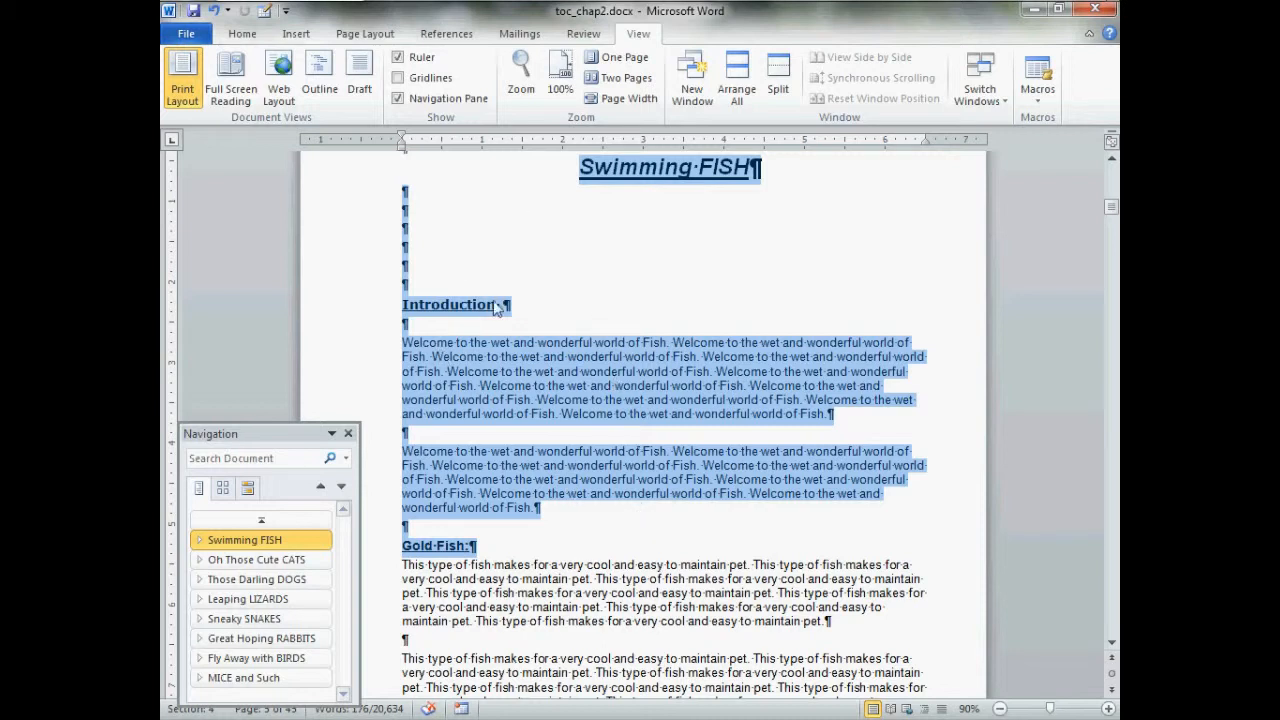
click(420, 212)
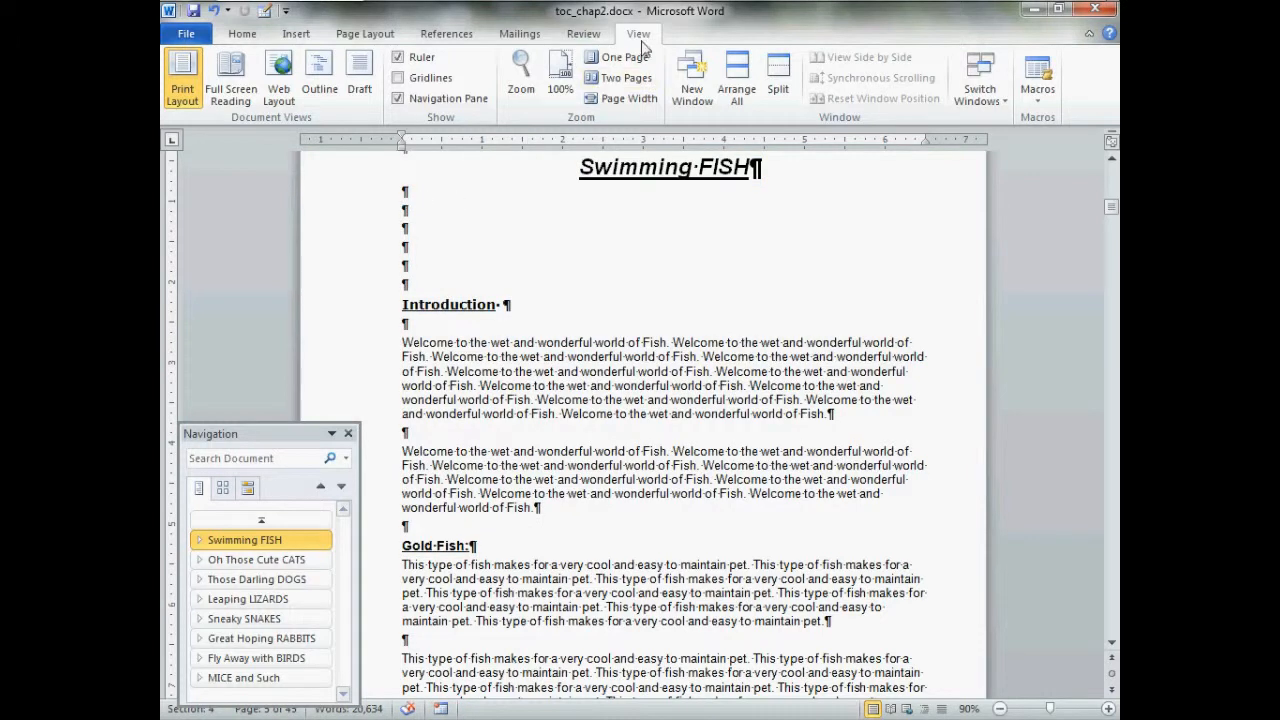
Switch the document to Outline view and show only Level 1 headings
click(321, 76)
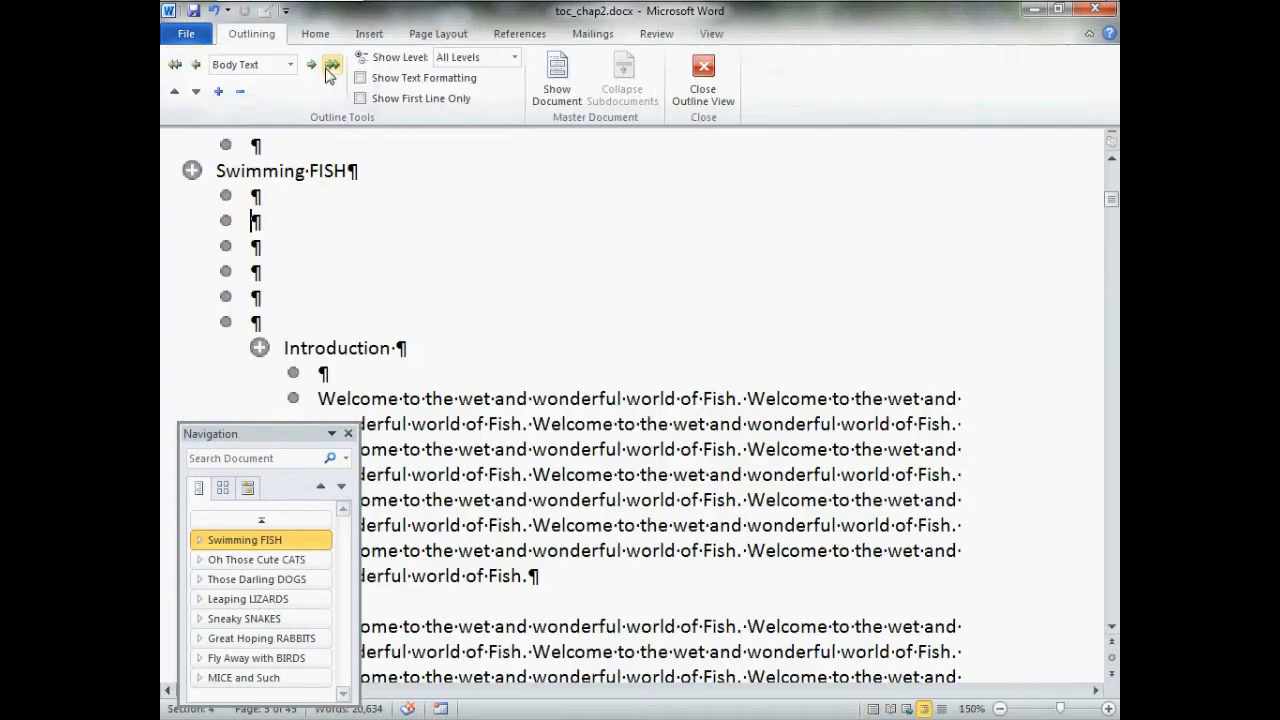
click(512, 58)
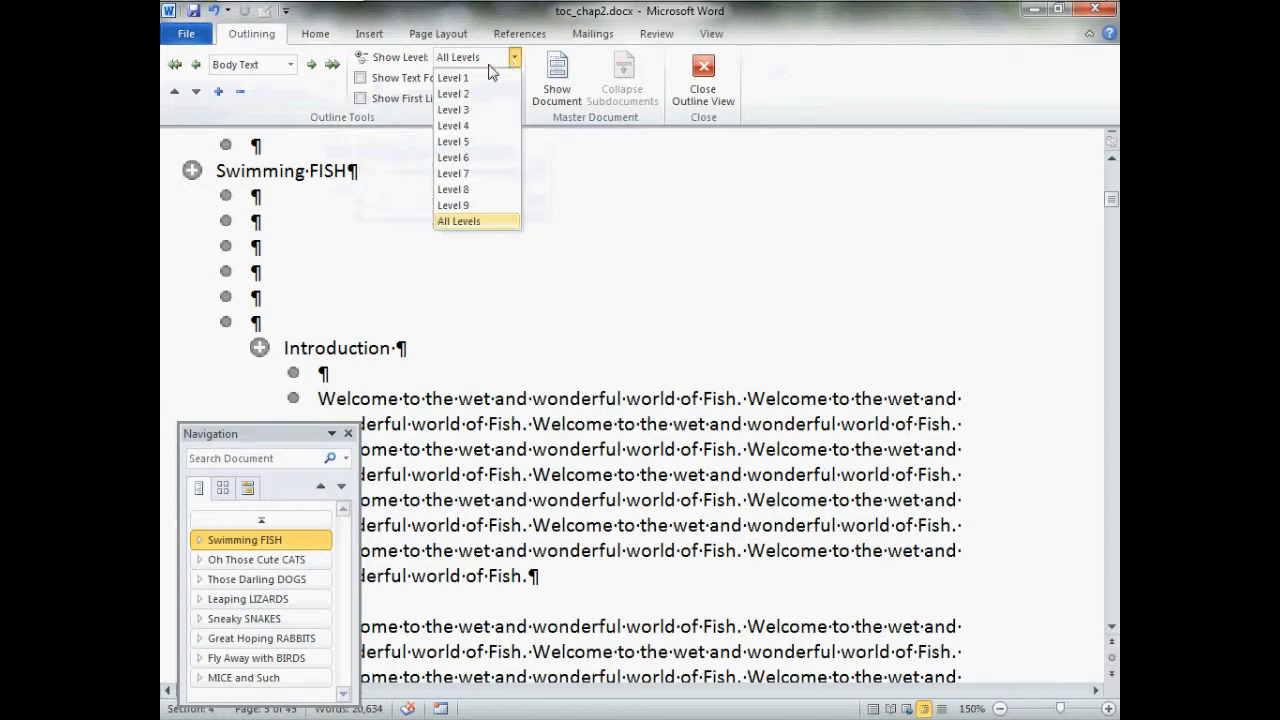
click(485, 79)
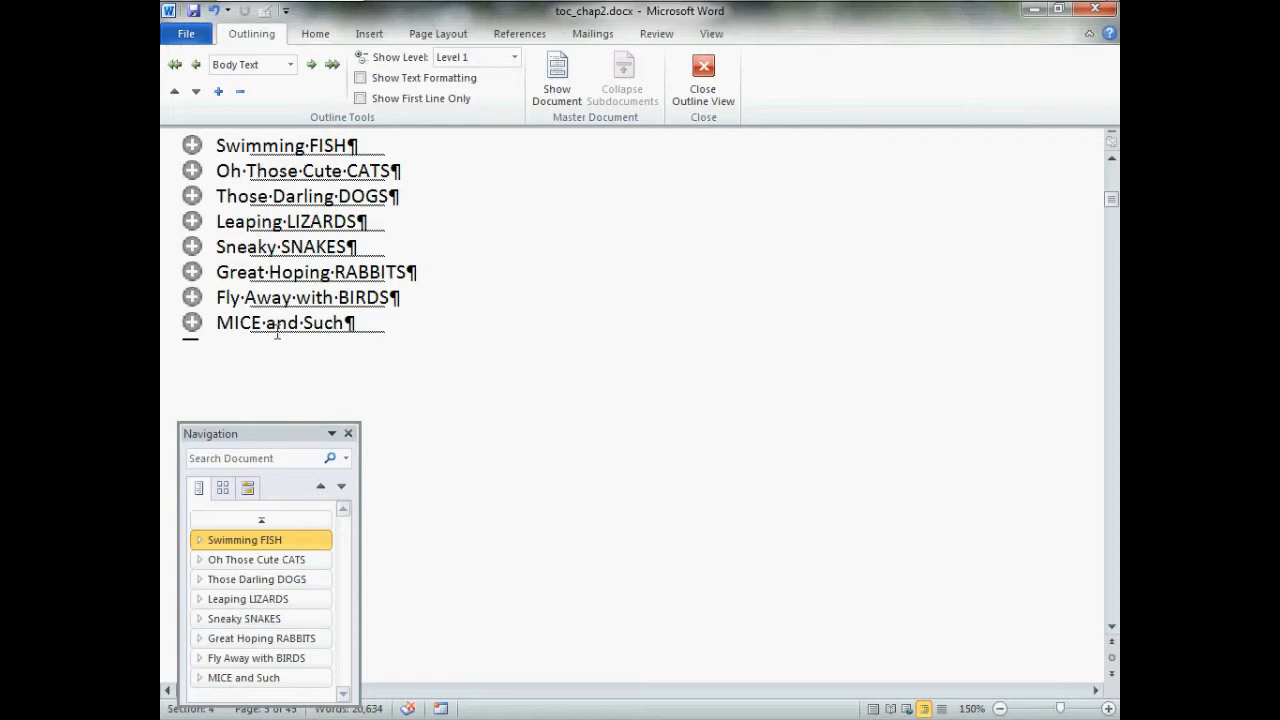
Select the whole Swimming FISH chapter in the outline and add a bookmark named fish to it
click(190, 146)
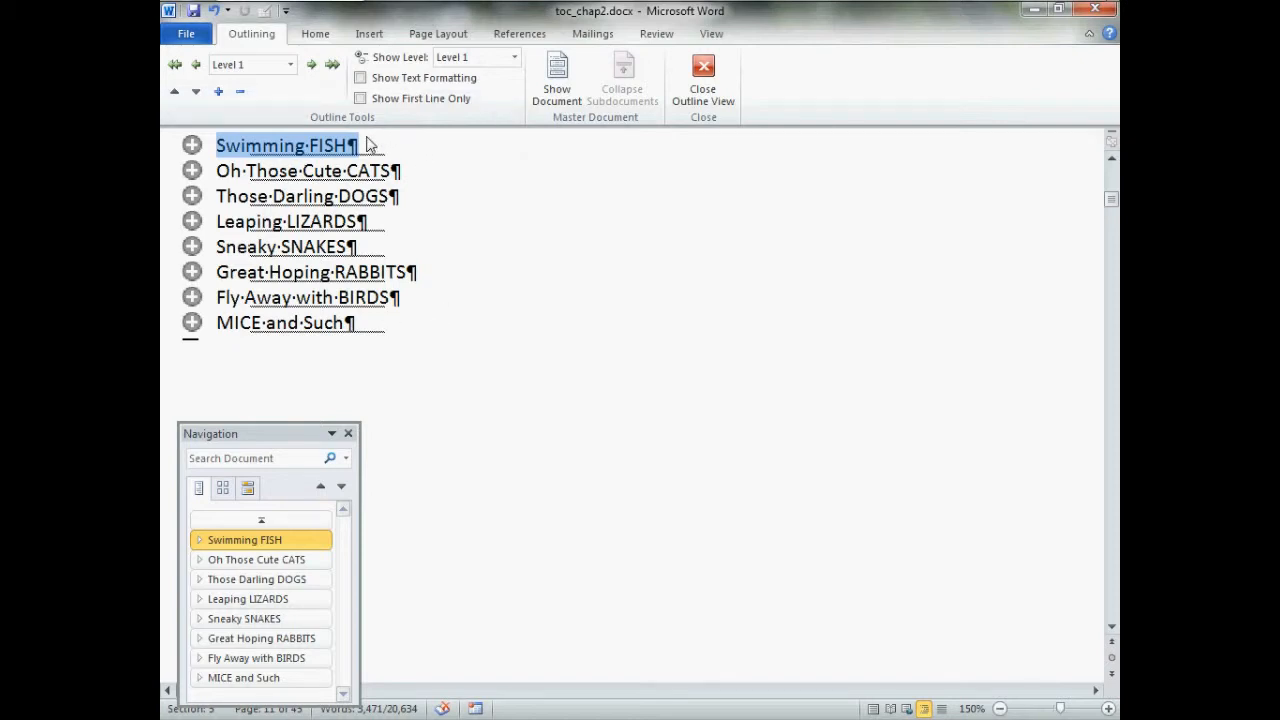
click(369, 34)
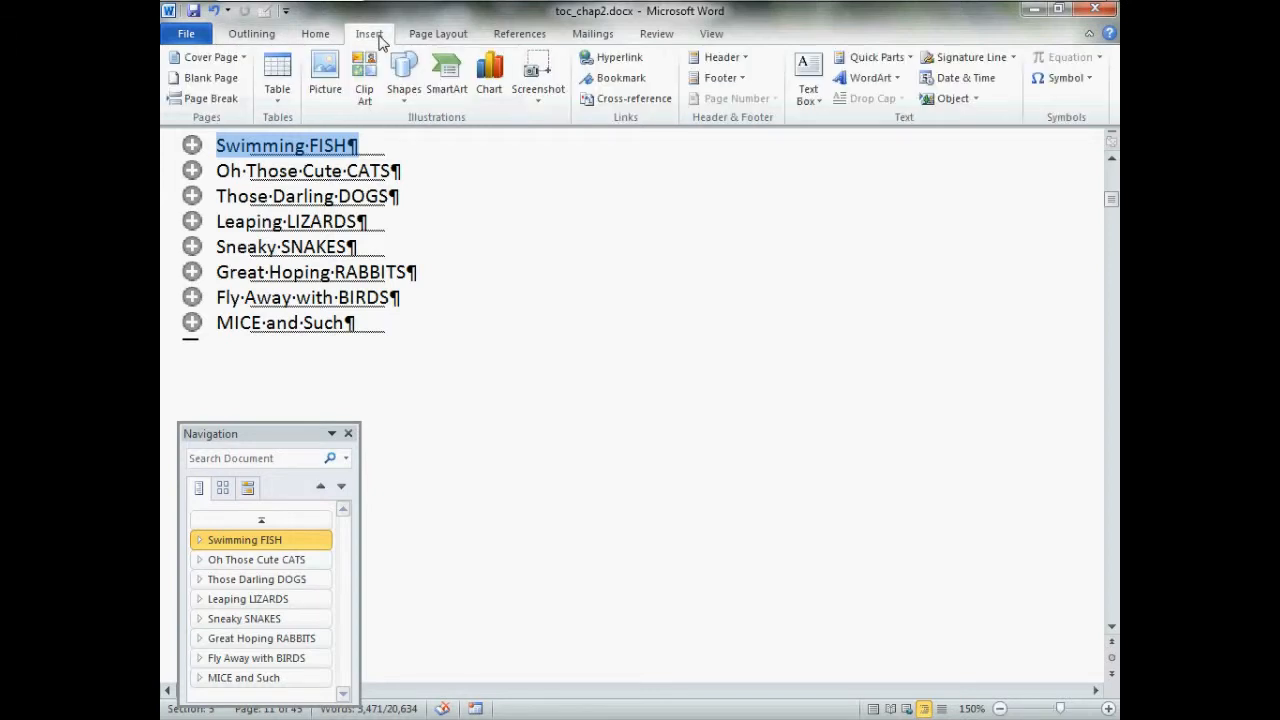
click(621, 79)
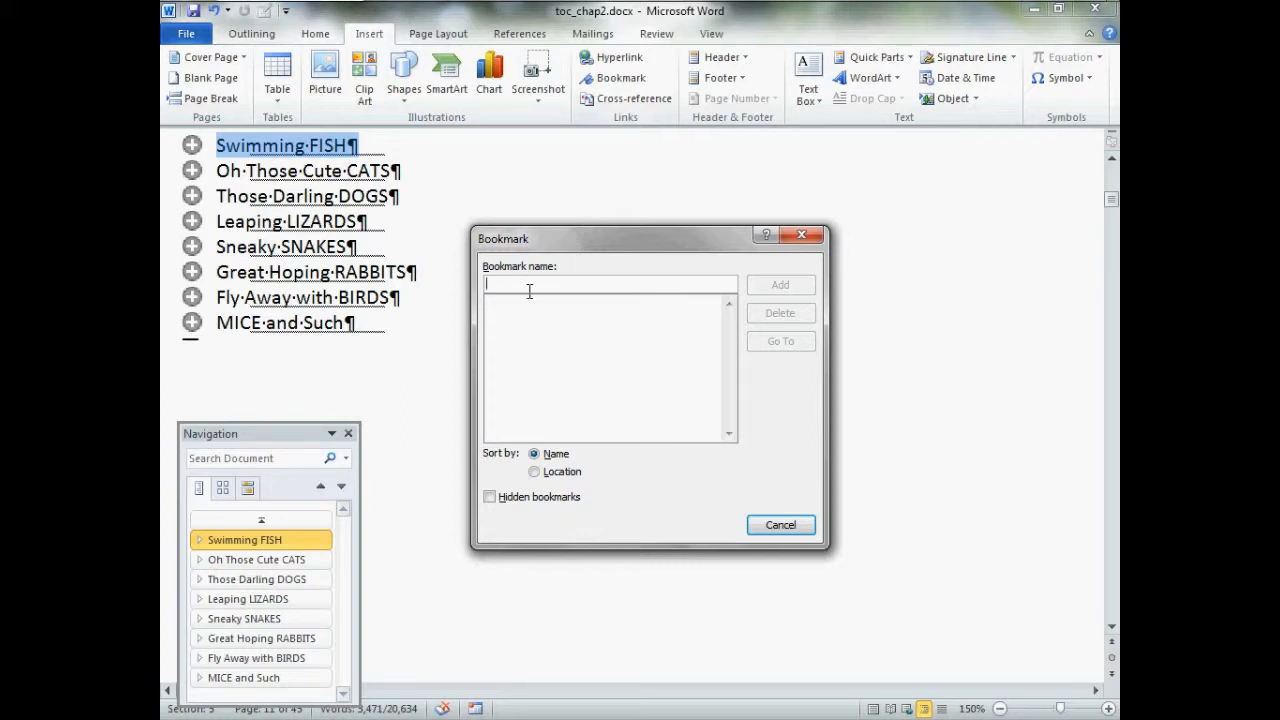
text(fish)
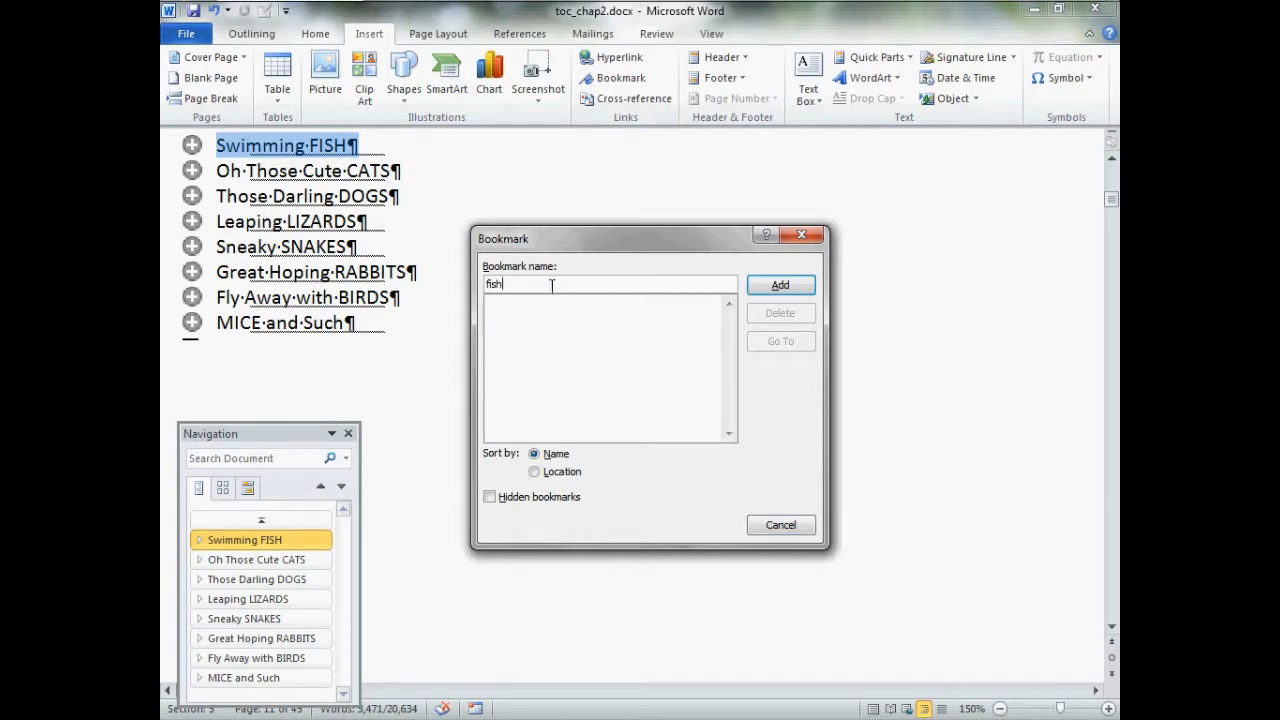
click(780, 287)
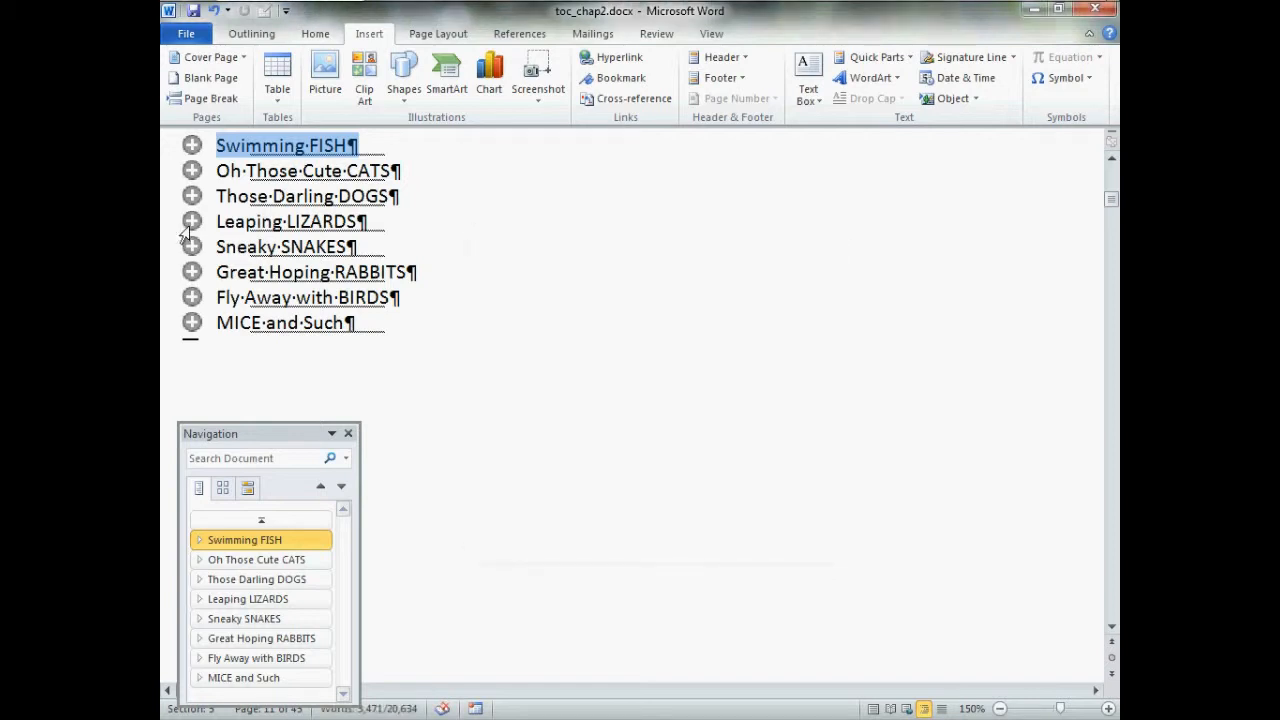
Select the whole Oh Those Cute CATS chapter in the outline and add a bookmark named cats to it
click(187, 175)
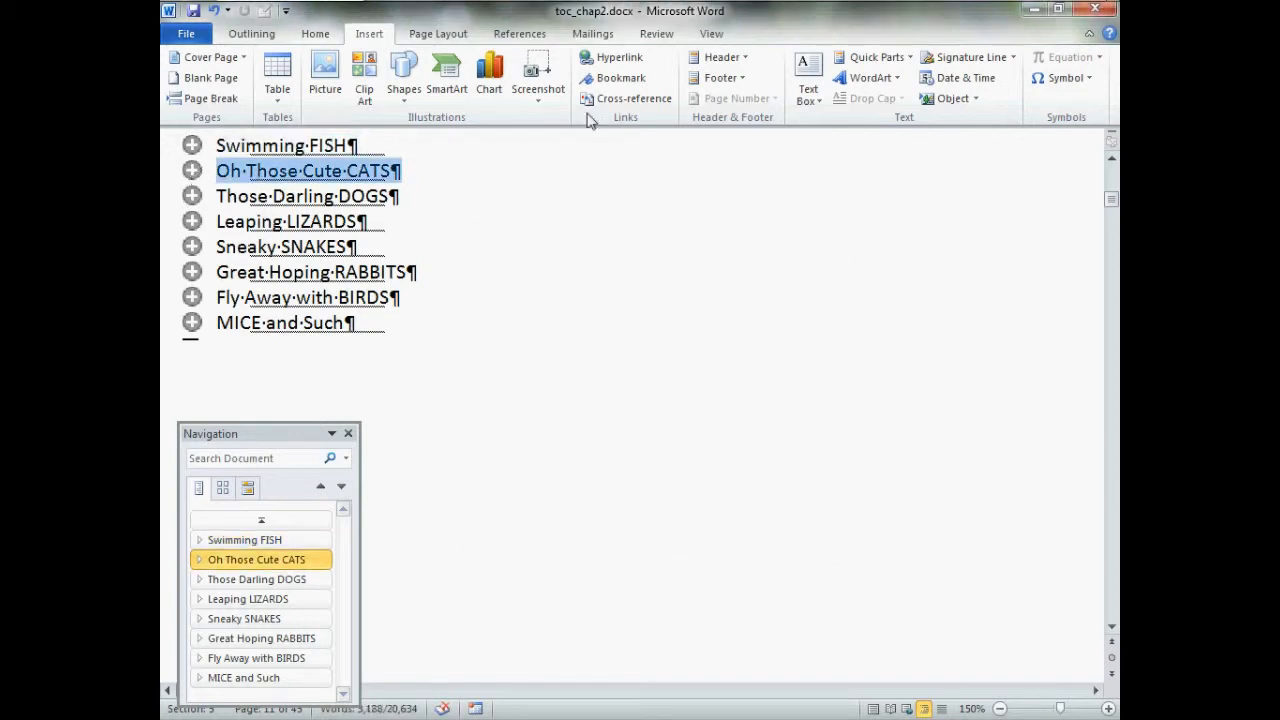
click(612, 80)
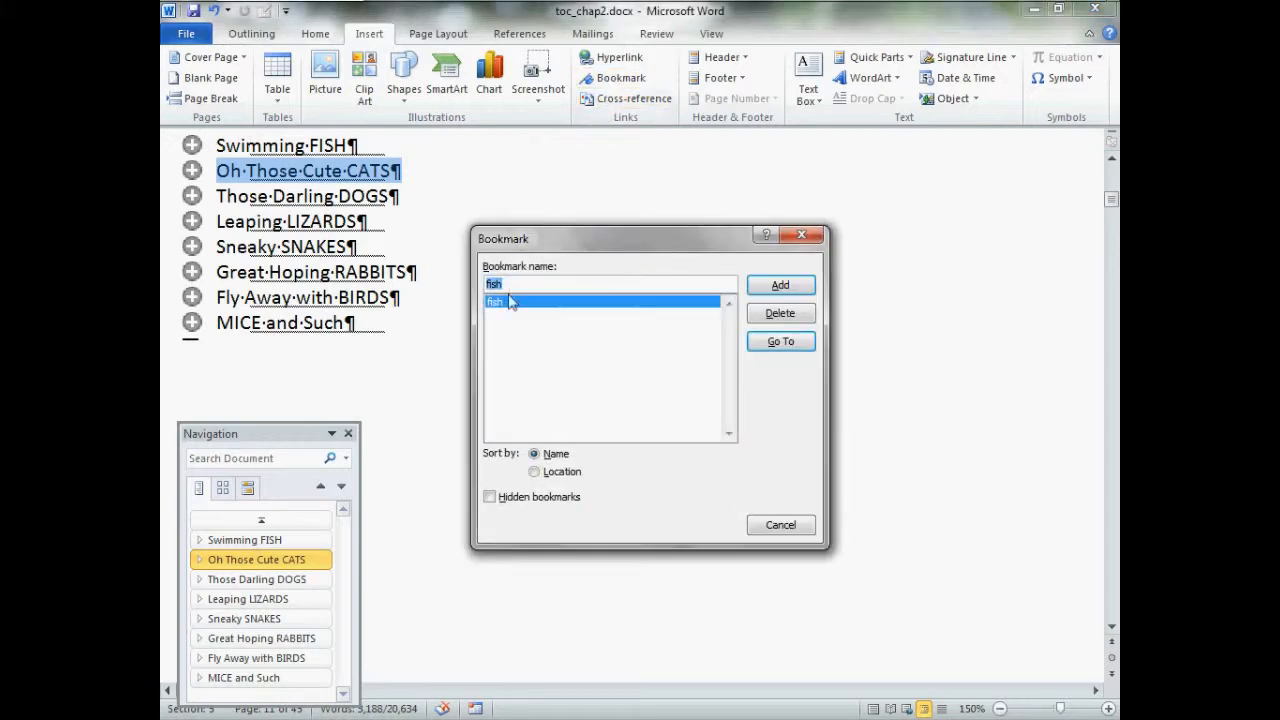
text(cats)
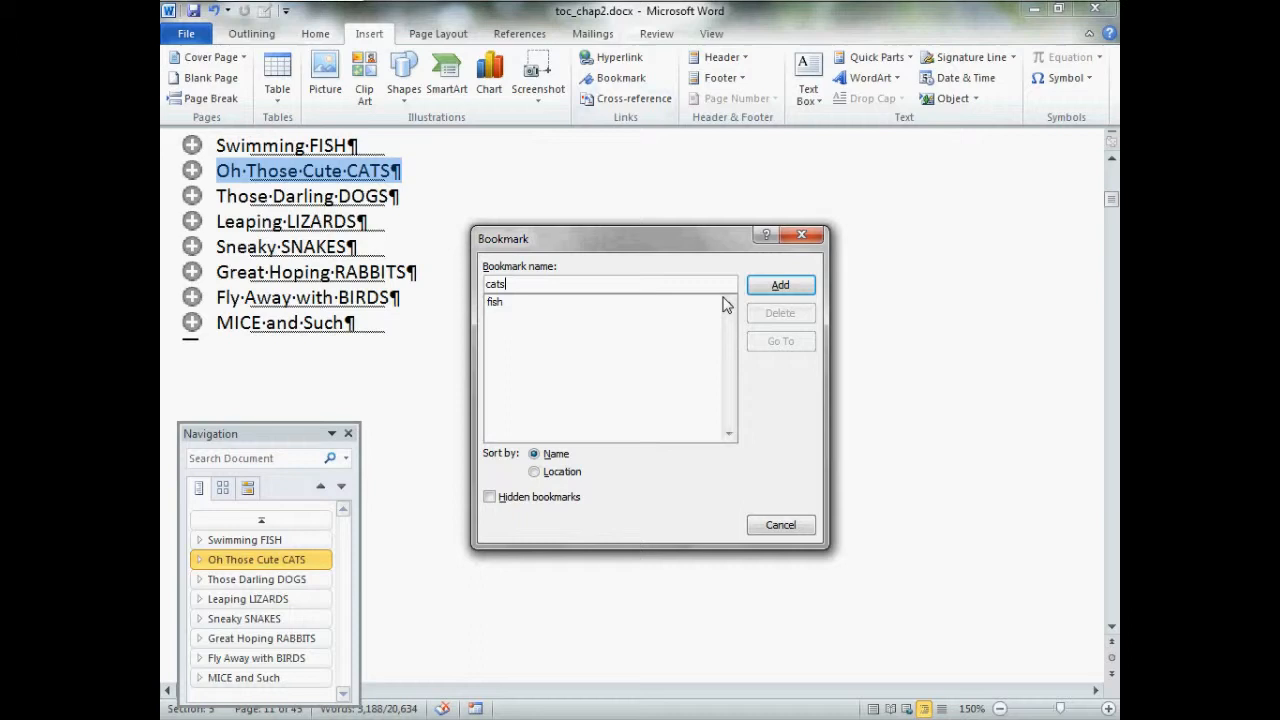
click(780, 285)
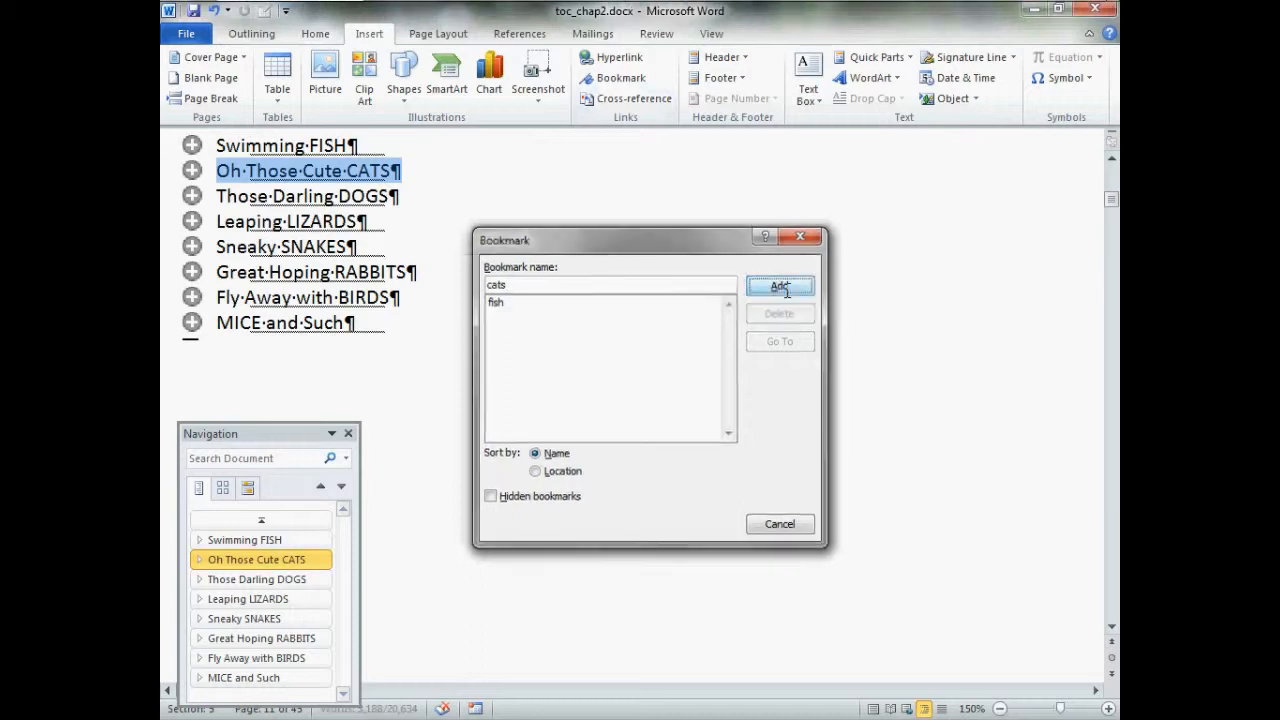
Select the whole Those Darling DOGS chapter in the outline and add a bookmark named dogs to it
click(200, 198)
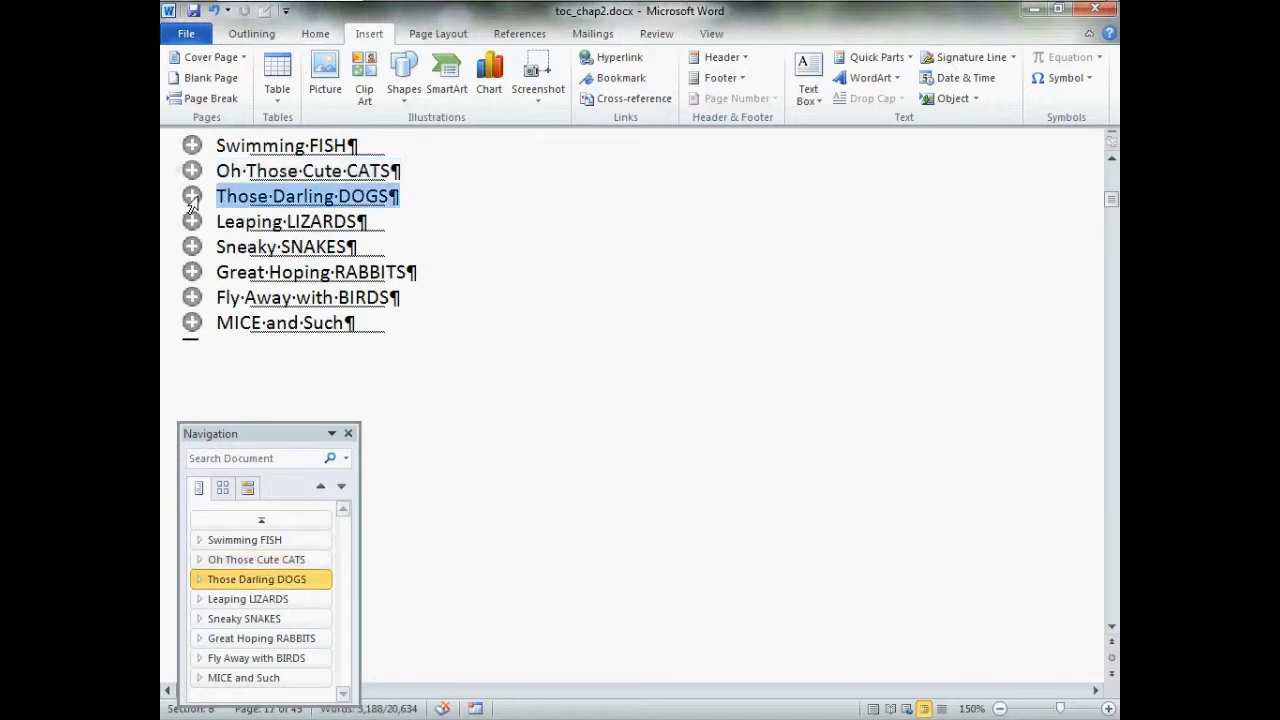
click(620, 79)
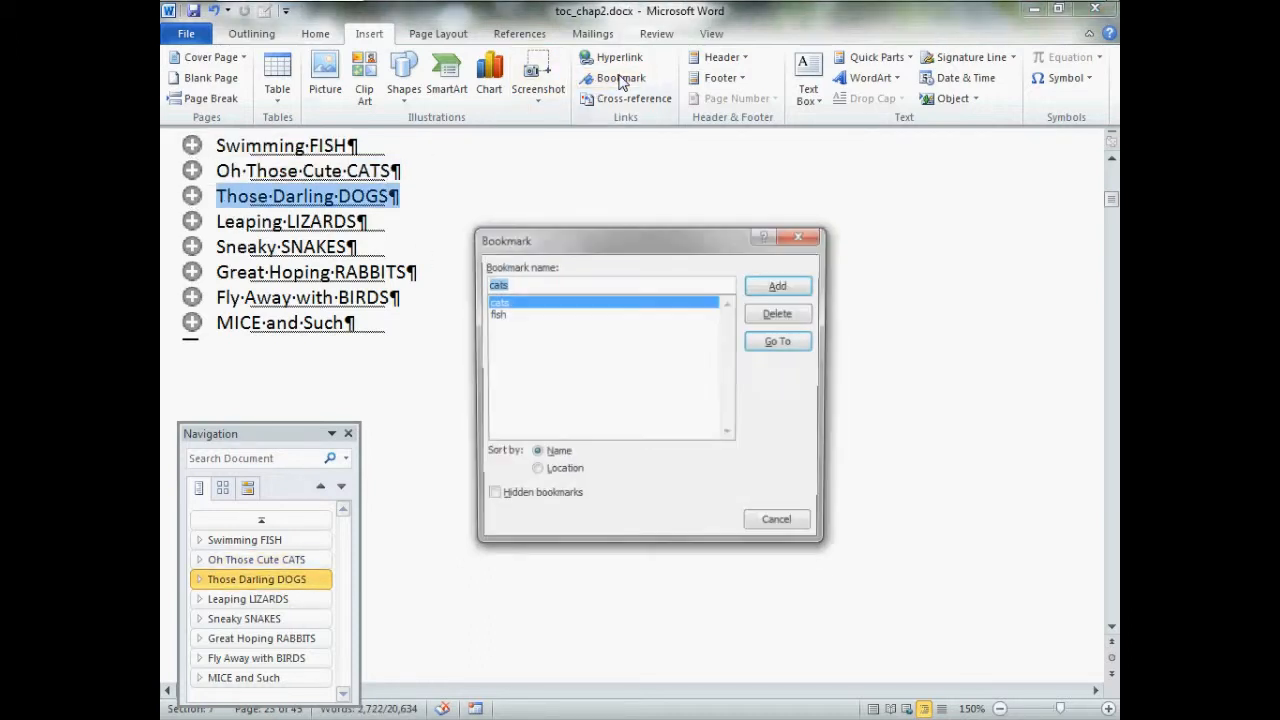
text(dogs)
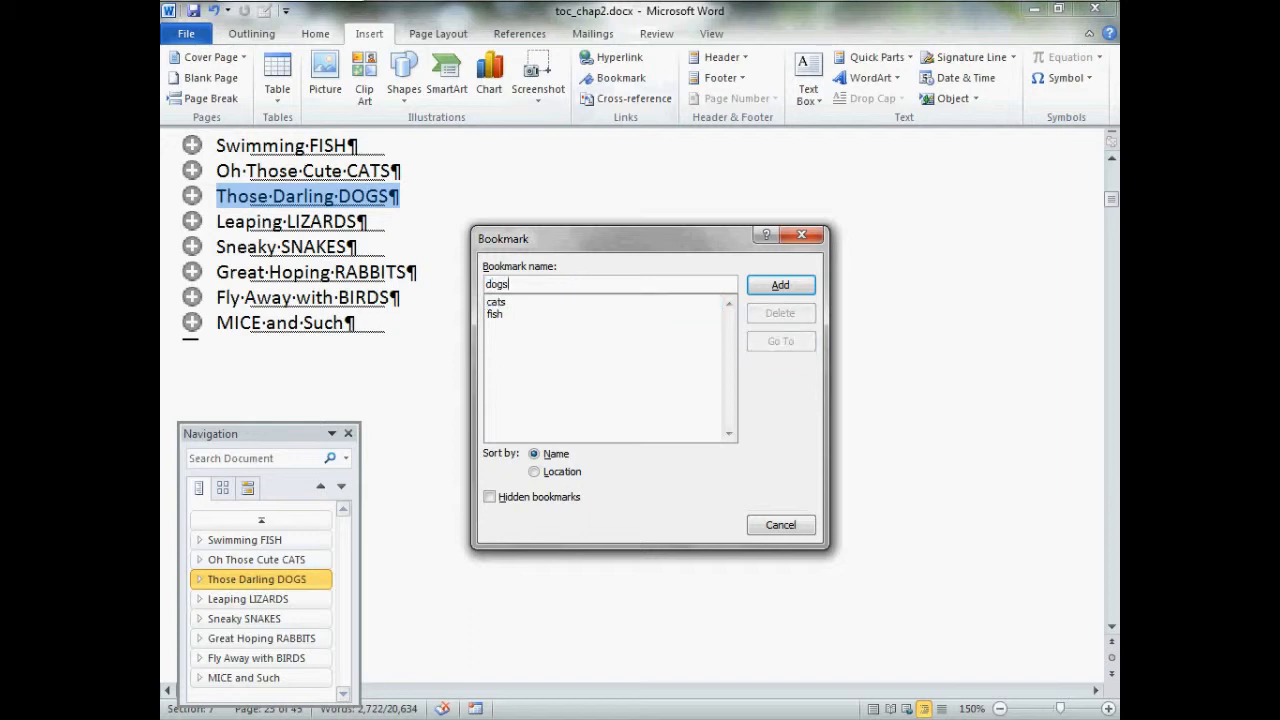
click(779, 286)
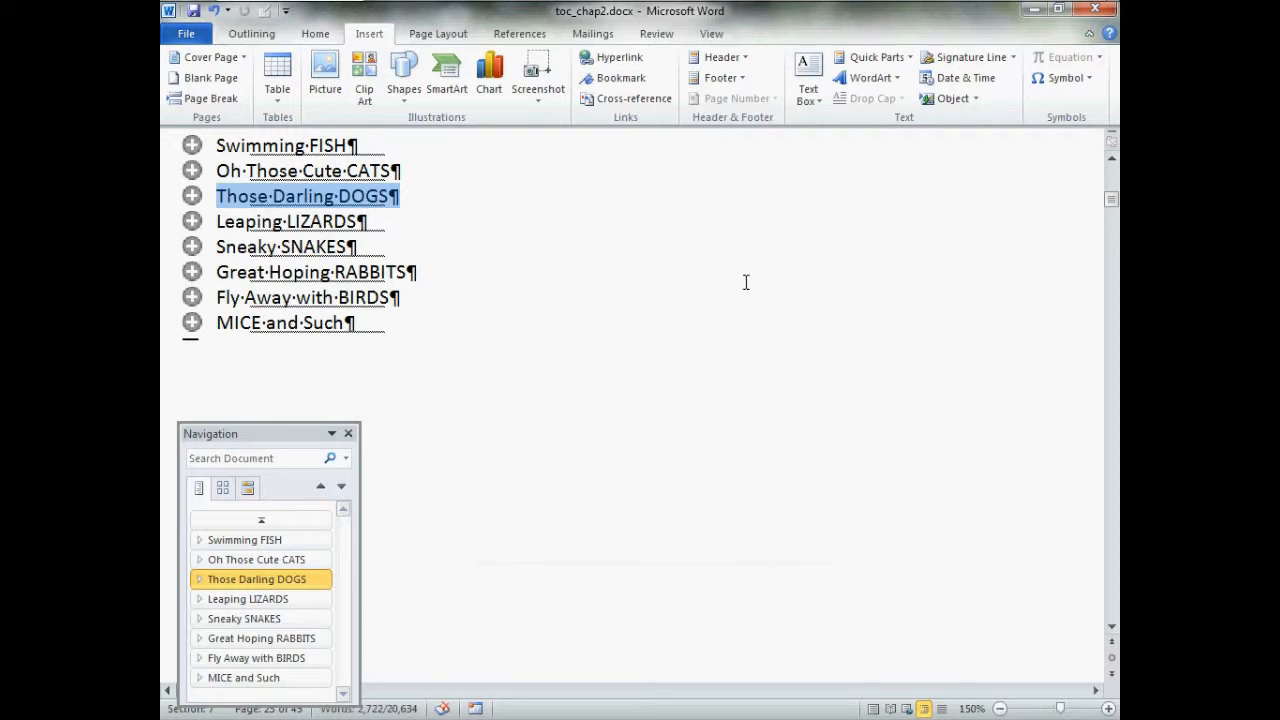
Return the document to Print Layout view and go to the Swimming FISH chapter
click(712, 34)
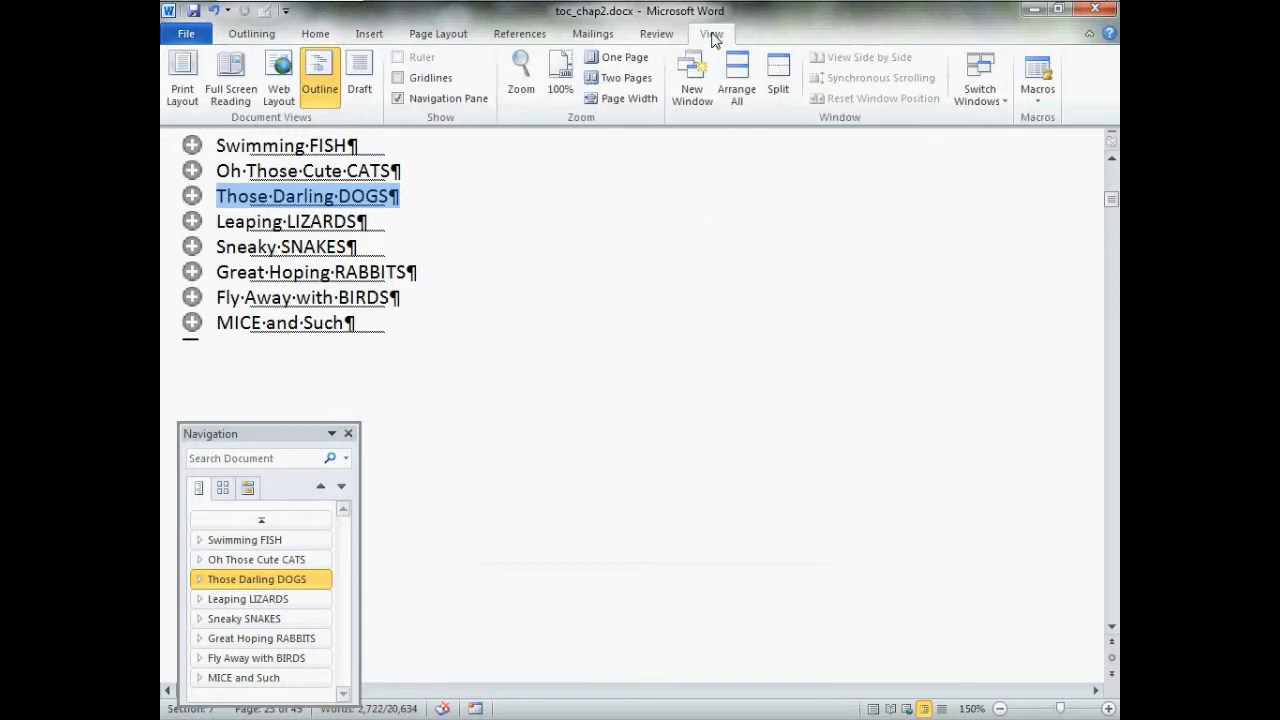
click(182, 86)
click(309, 544)
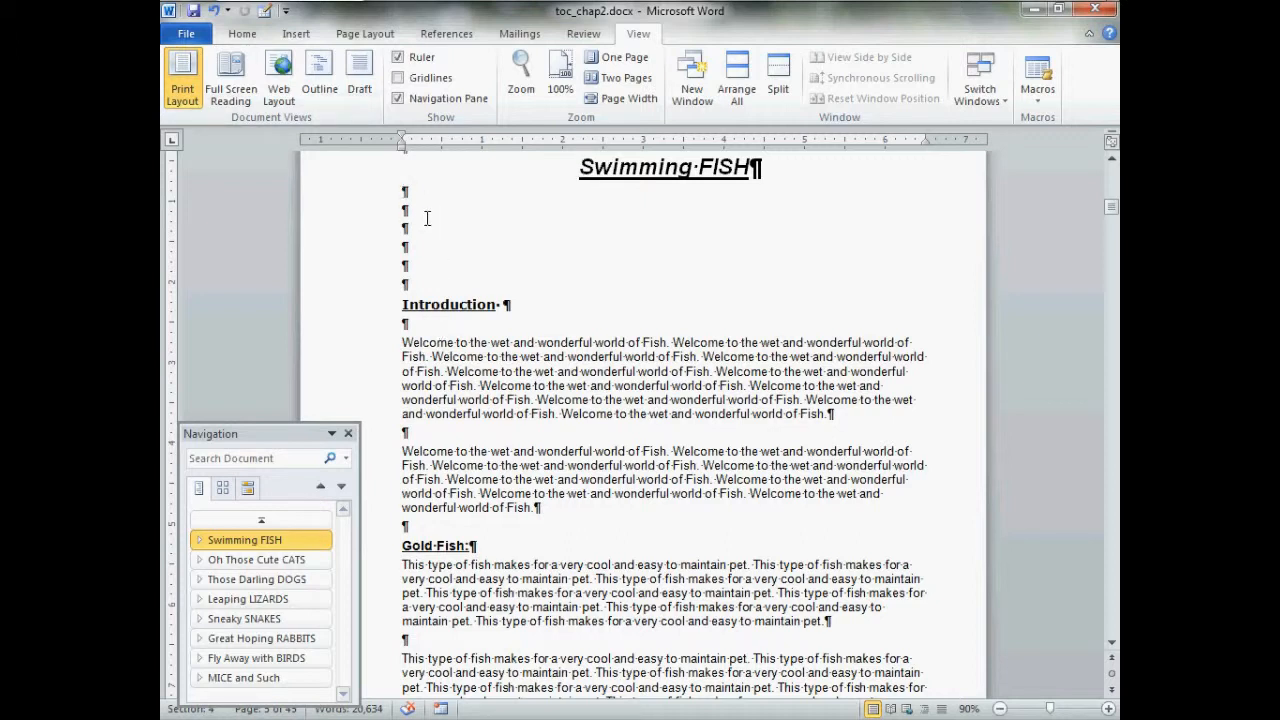
Insert two continuous section breaks in the blank lines between the Swimming FISH title and the Introduction heading
click(368, 34)
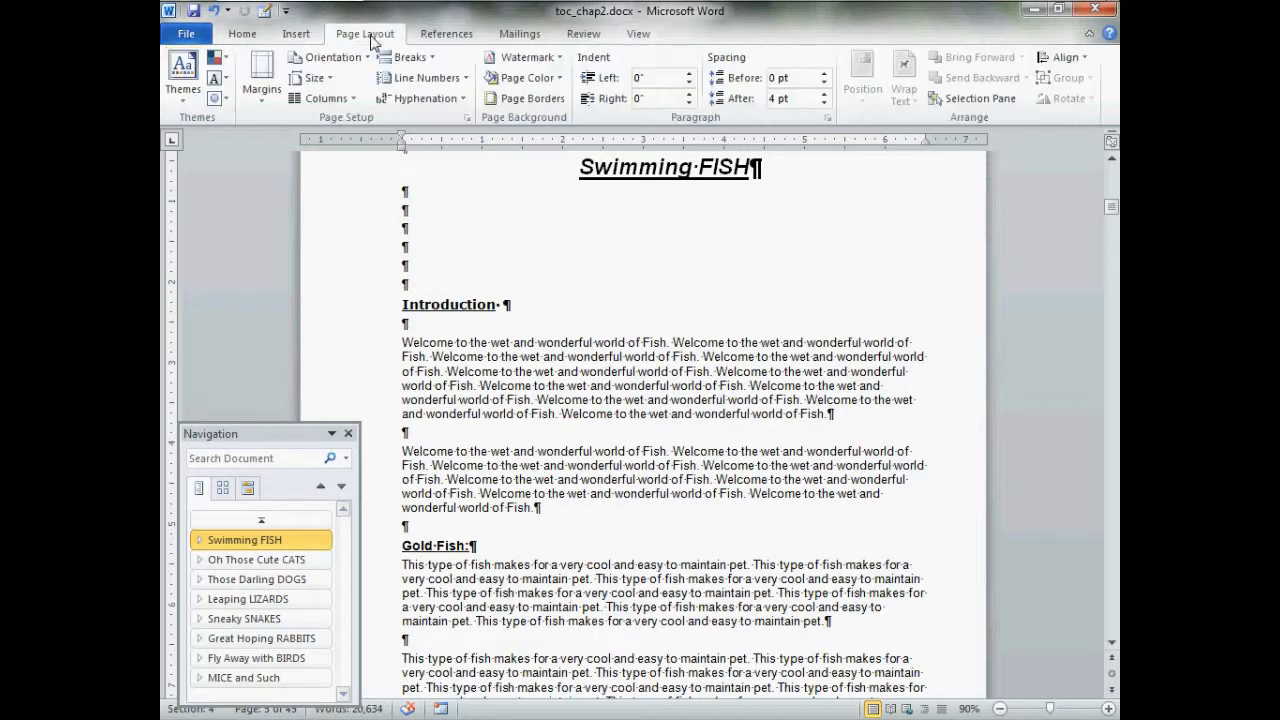
click(423, 59)
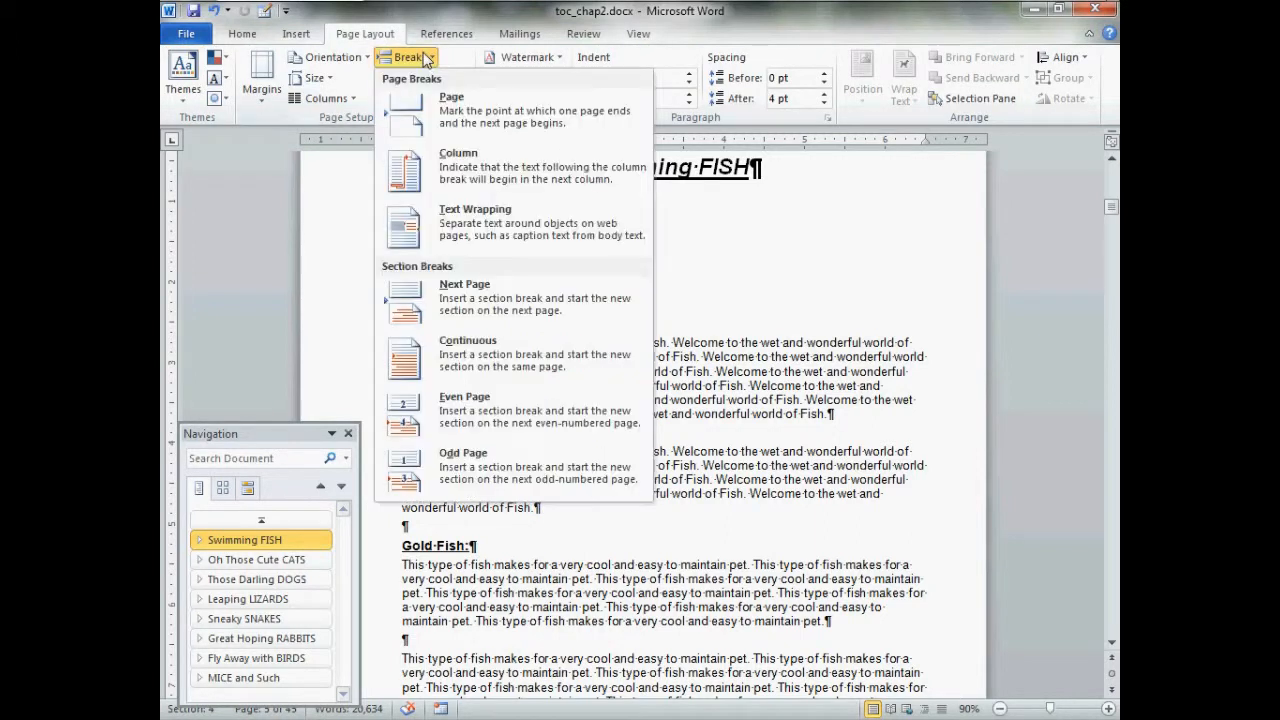
click(561, 364)
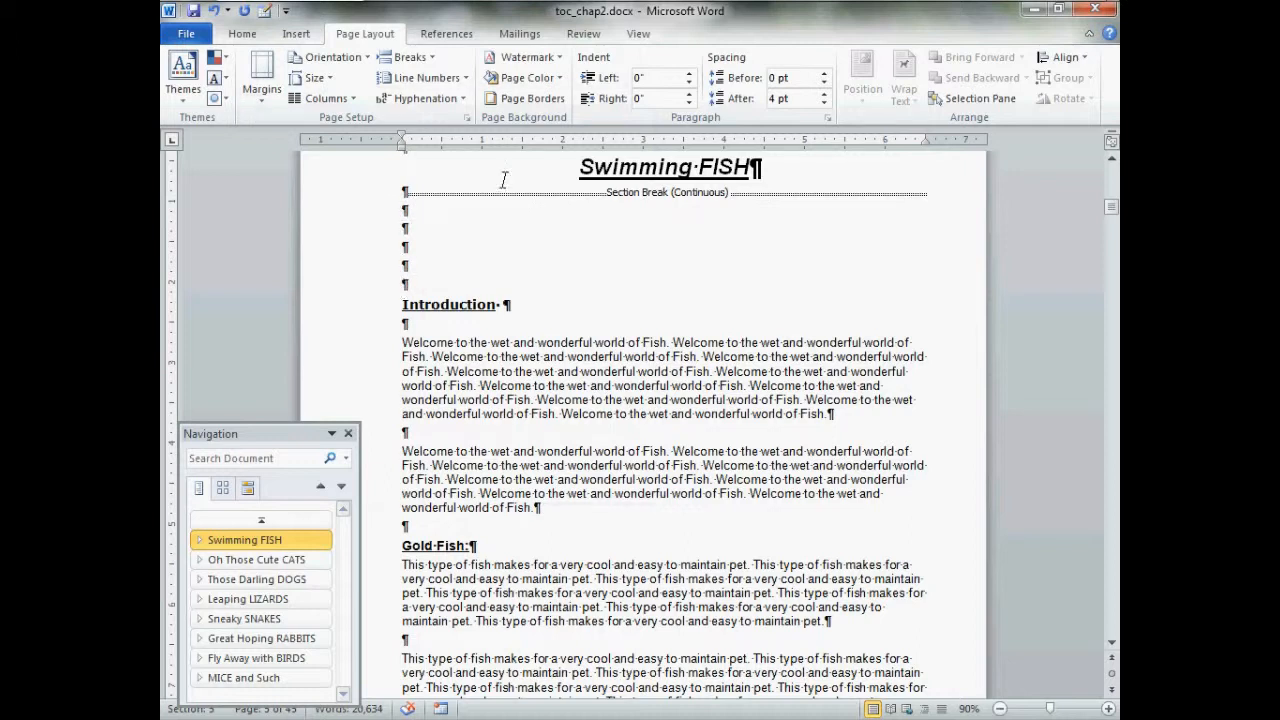
click(424, 59)
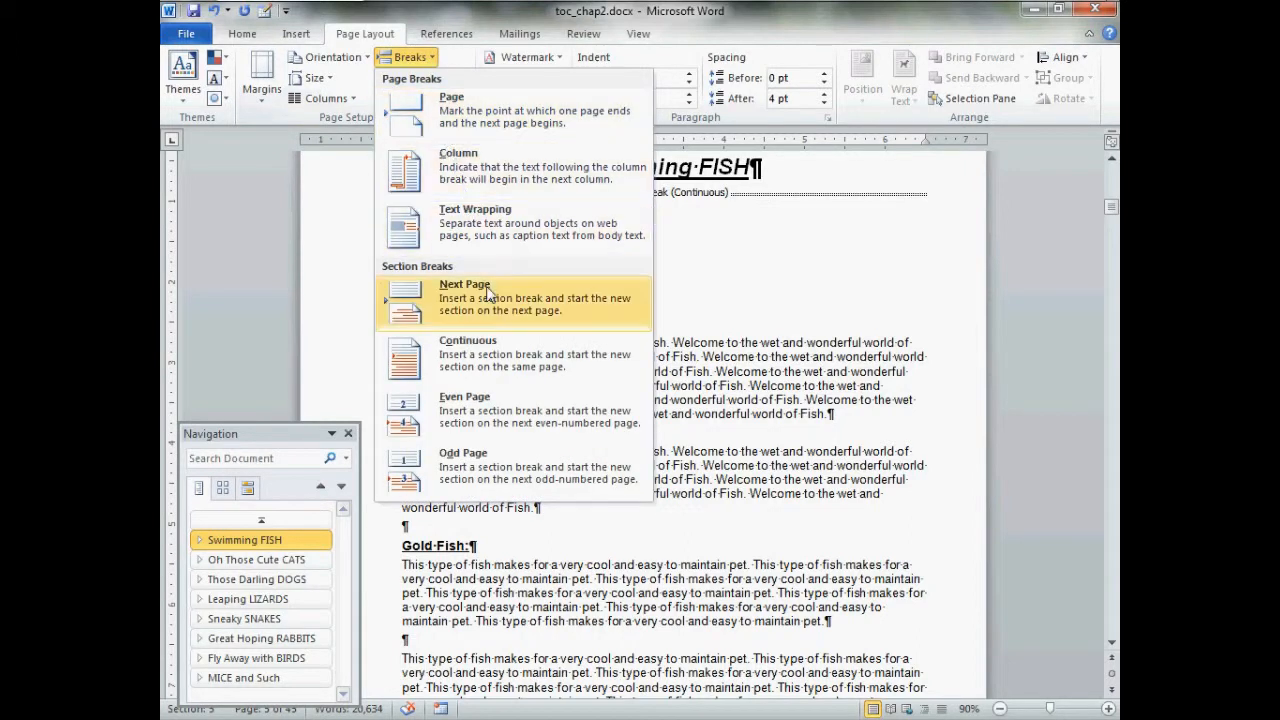
click(497, 351)
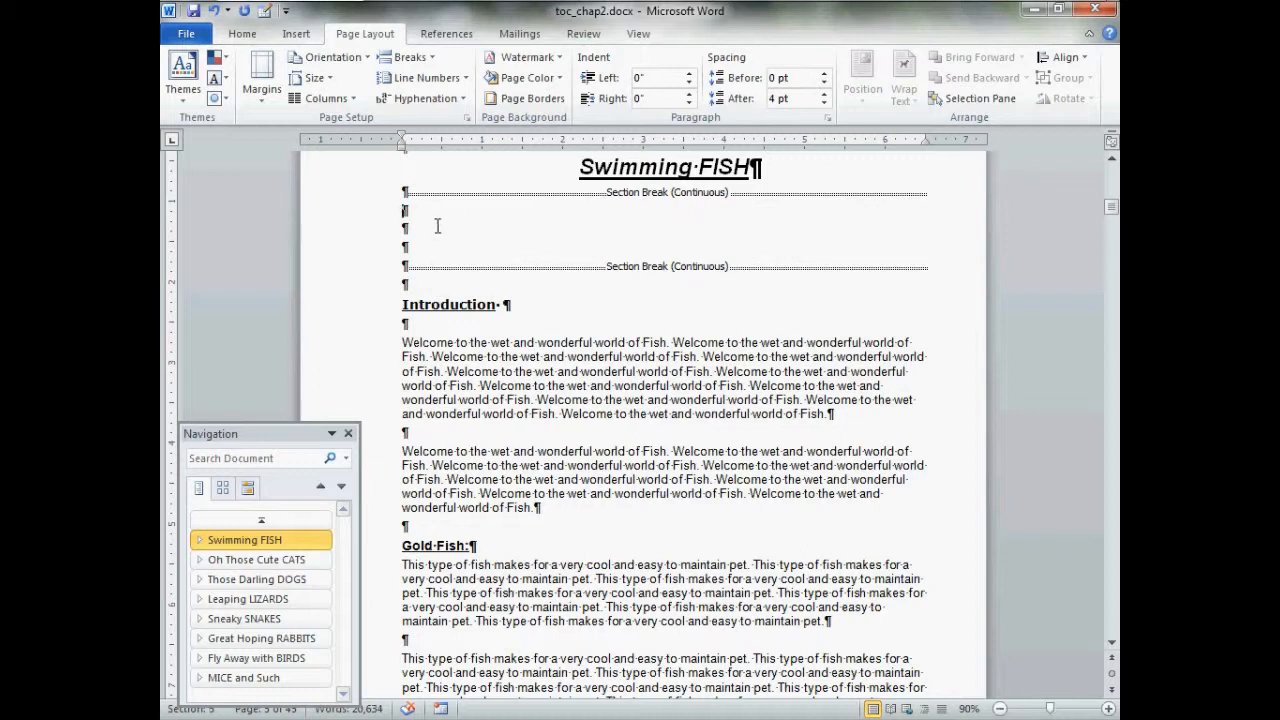
Add three blank paragraphs between the two continuous section breaks under the Swimming FISH title
key(Return)
key(Return)
key(Return)
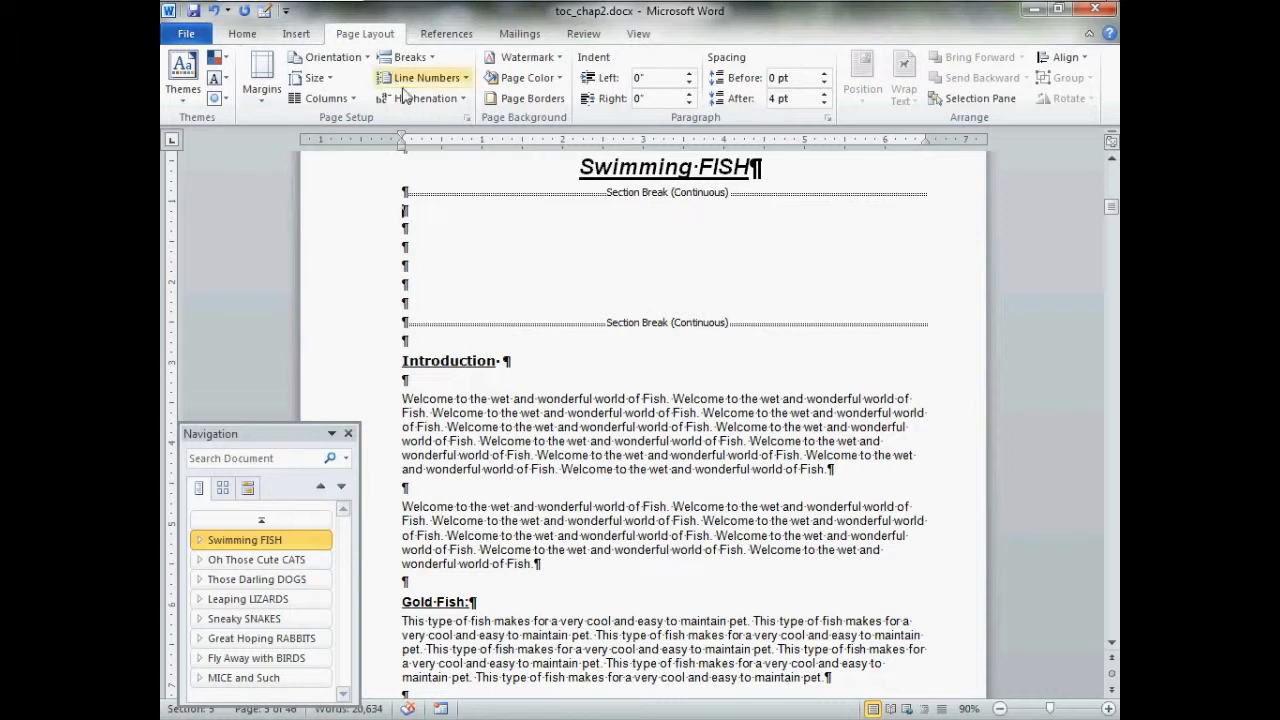
Set the inside and outside margins to 0.5 for only the section between the two continuous breaks
click(466, 117)
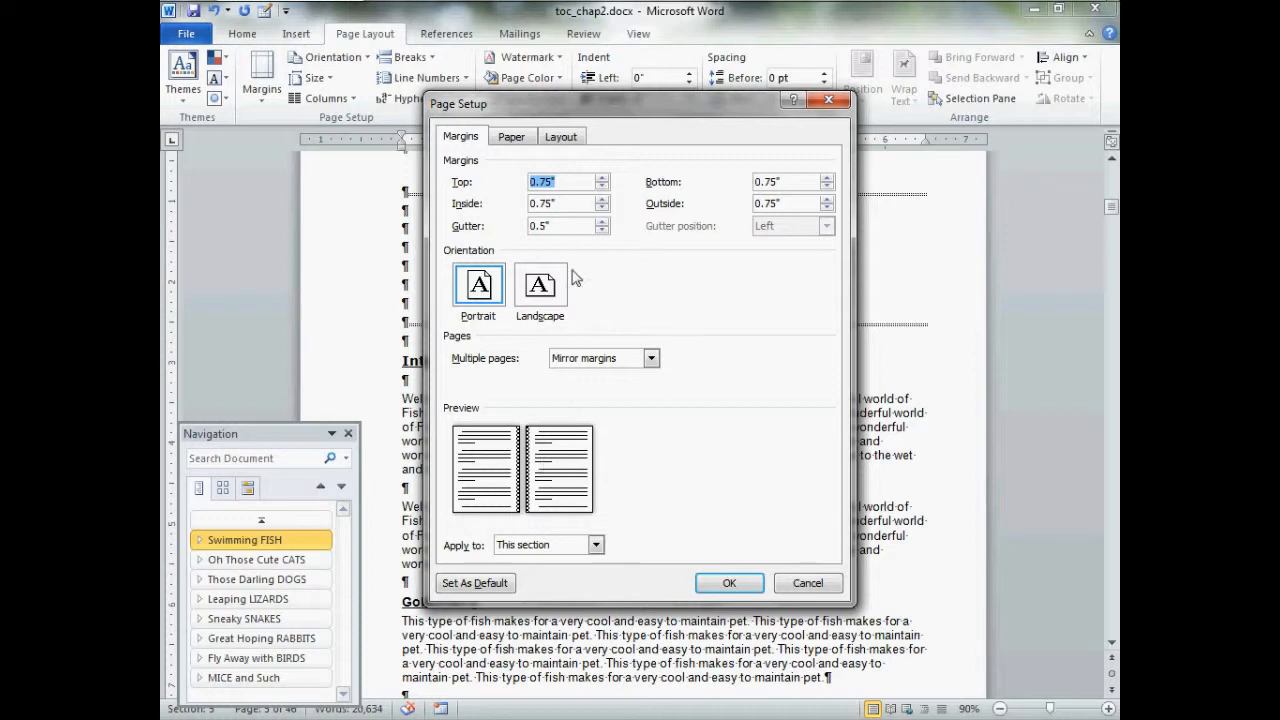
click(540, 204)
double_click(535, 204)
drag(535, 206, 500, 217)
text(0.5)
key(Tab)
text(0.)
click(551, 540)
click(551, 540)
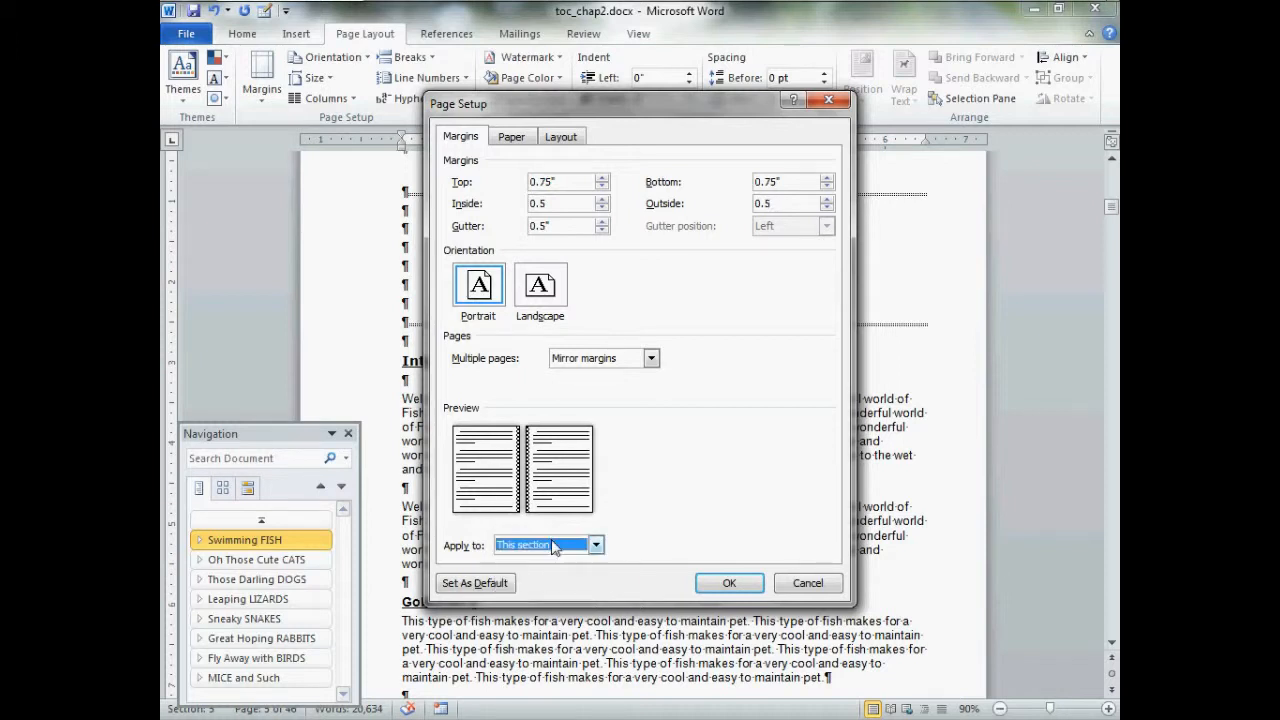
click(731, 584)
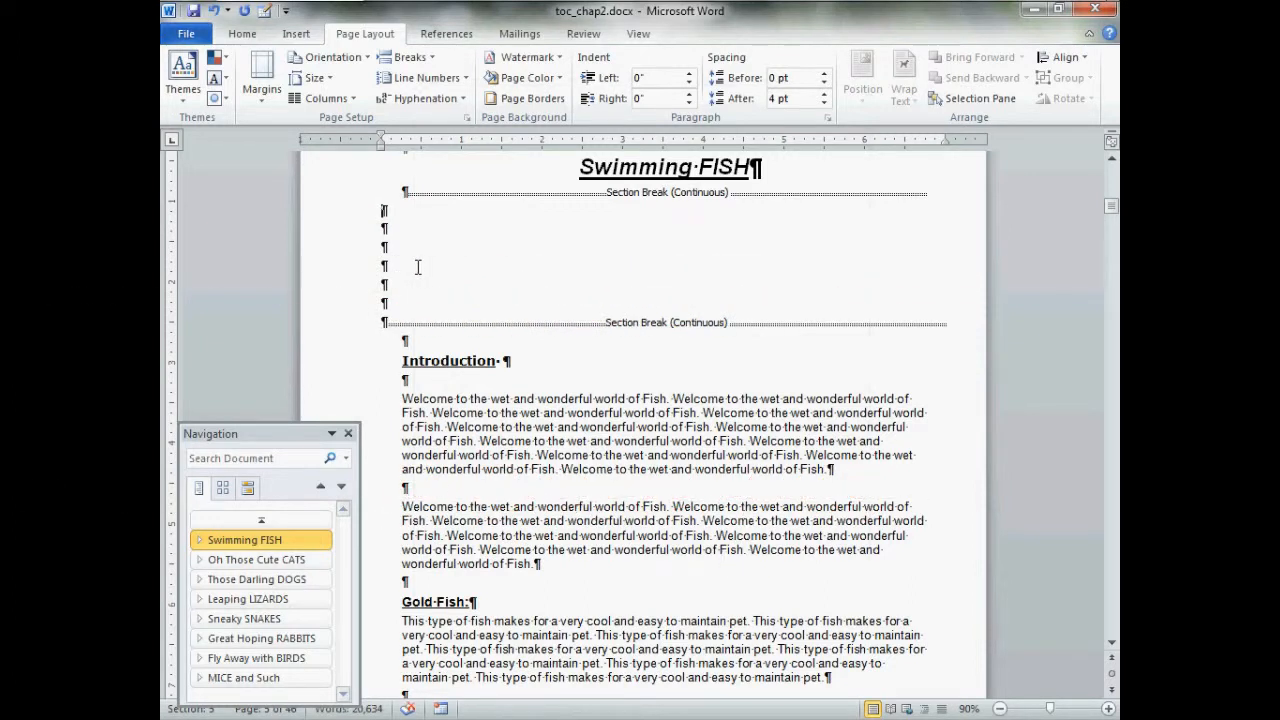
Format this section as two equal-width columns with 0.3" spacing, applied to this section only
click(355, 100)
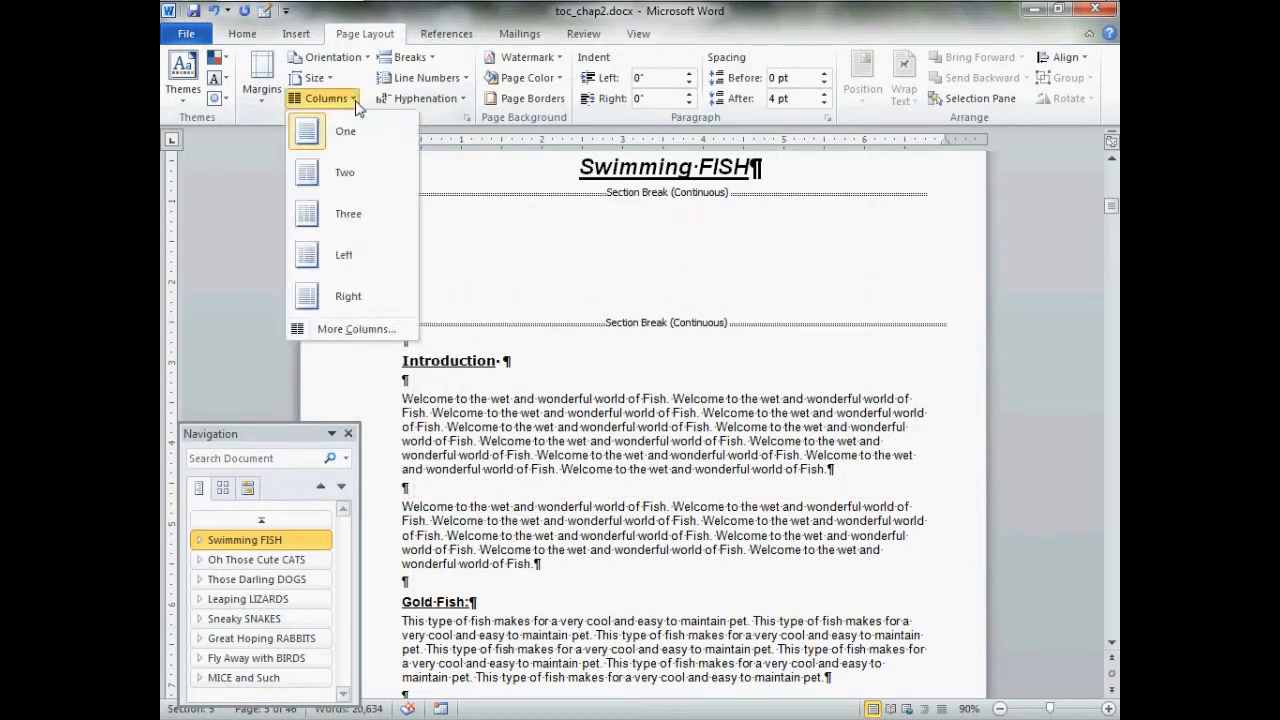
click(376, 333)
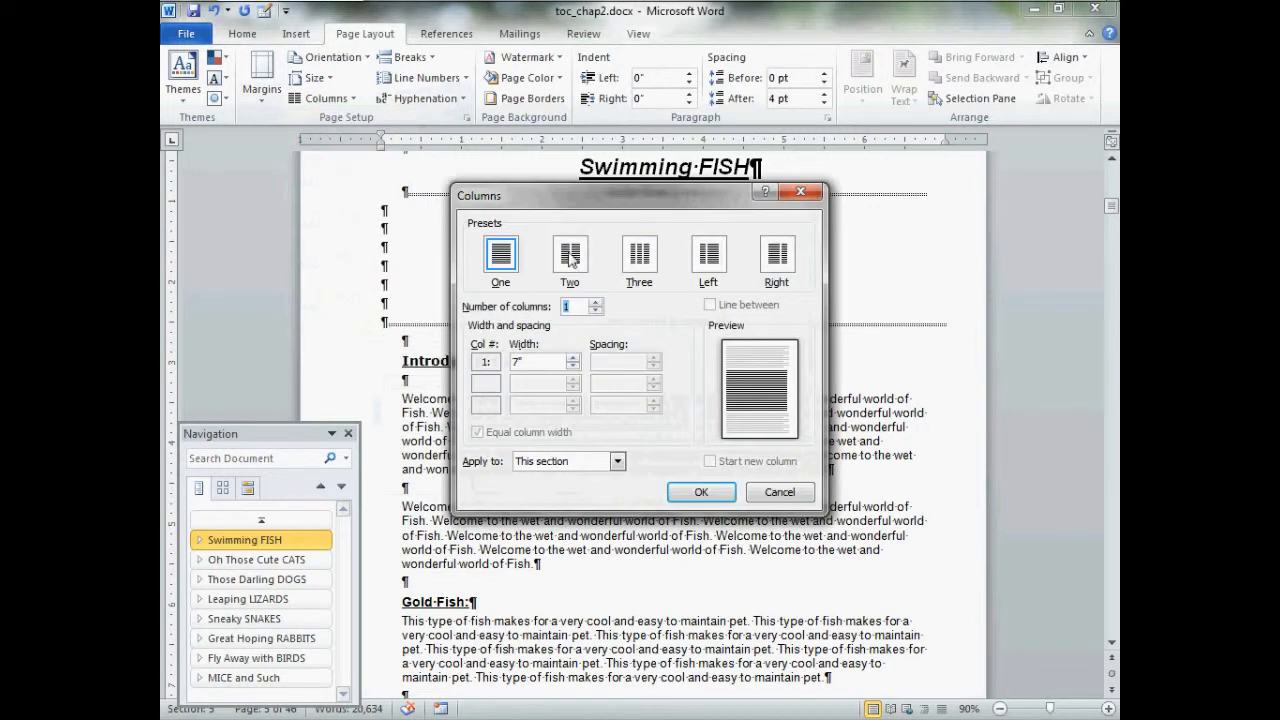
click(570, 258)
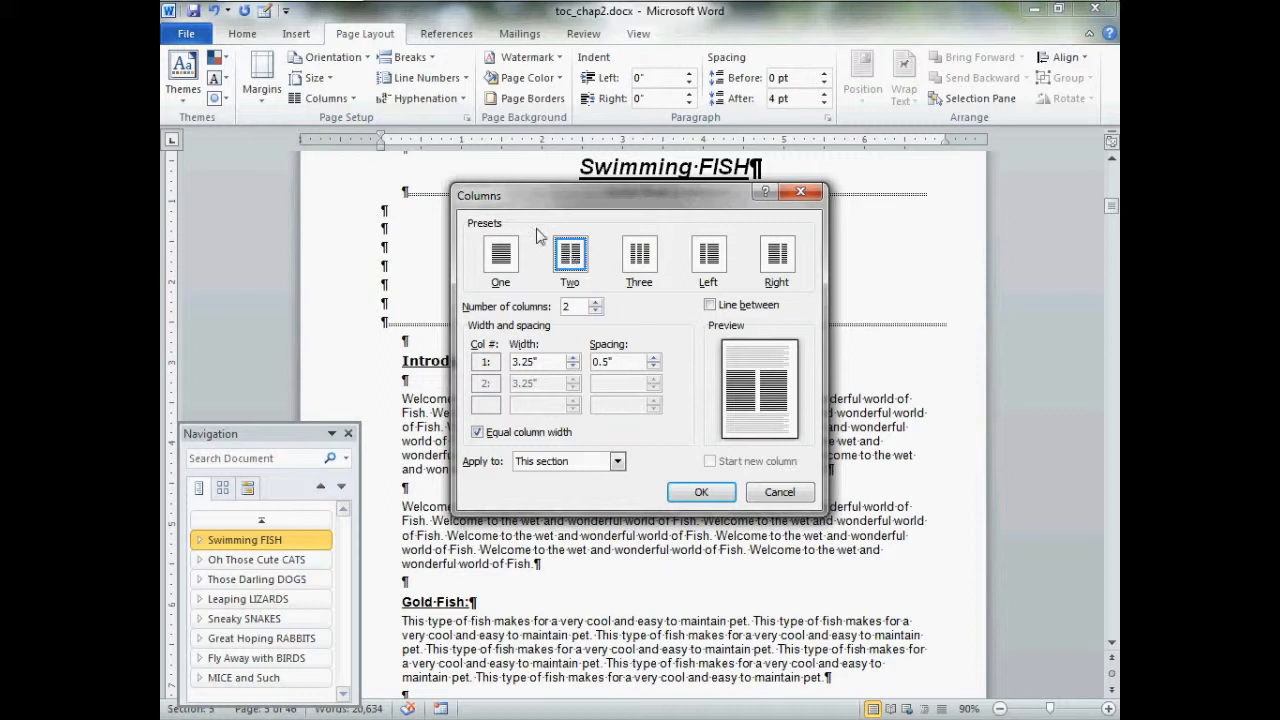
drag(494, 199, 460, 178)
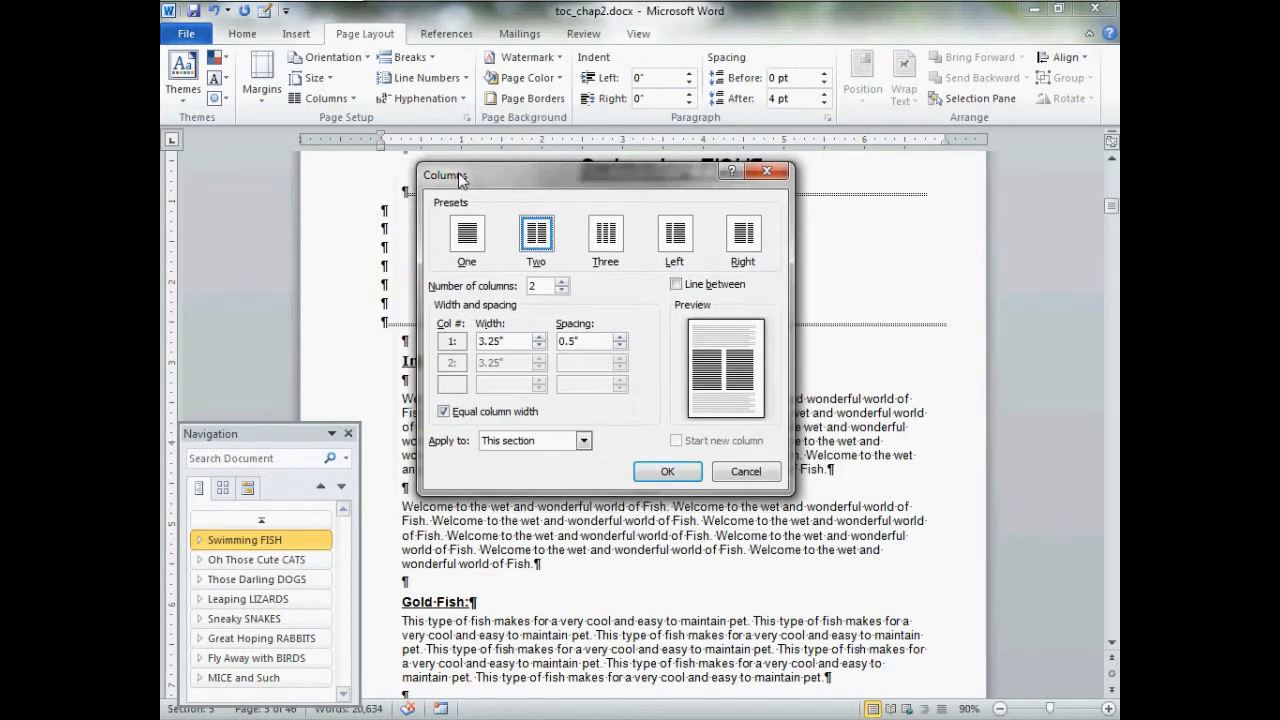
click(620, 346)
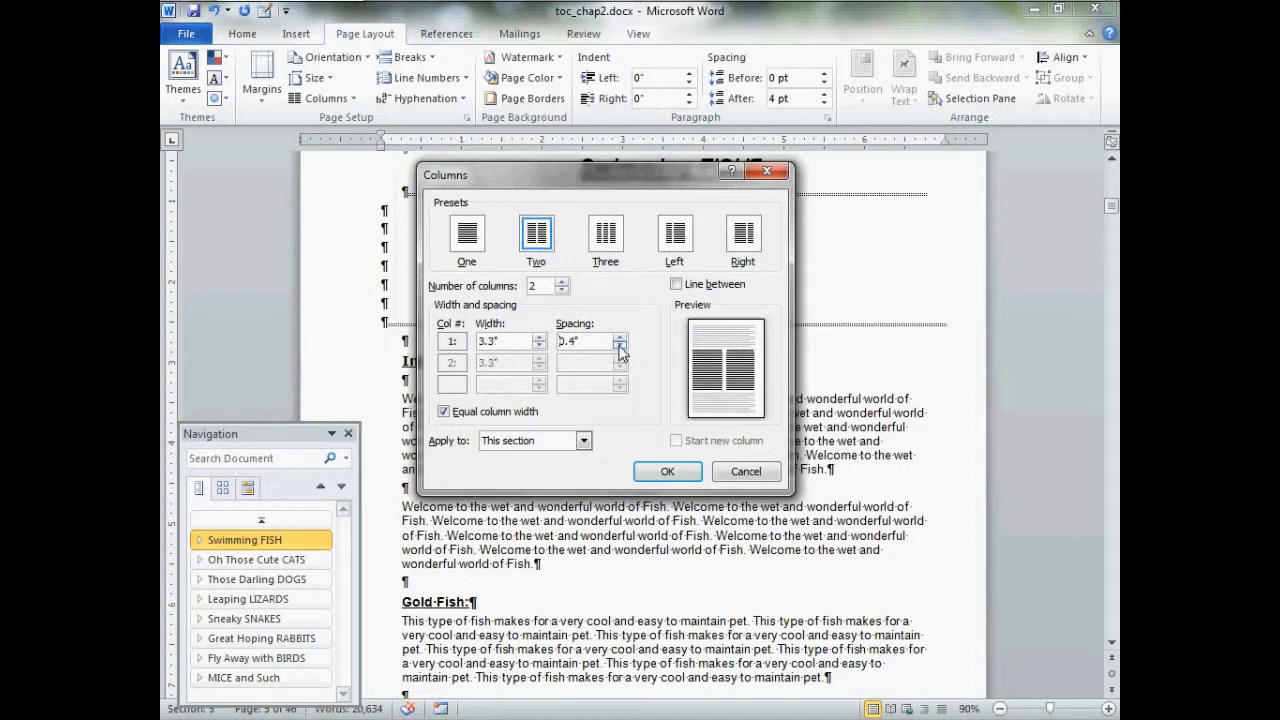
click(620, 346)
click(542, 444)
click(545, 448)
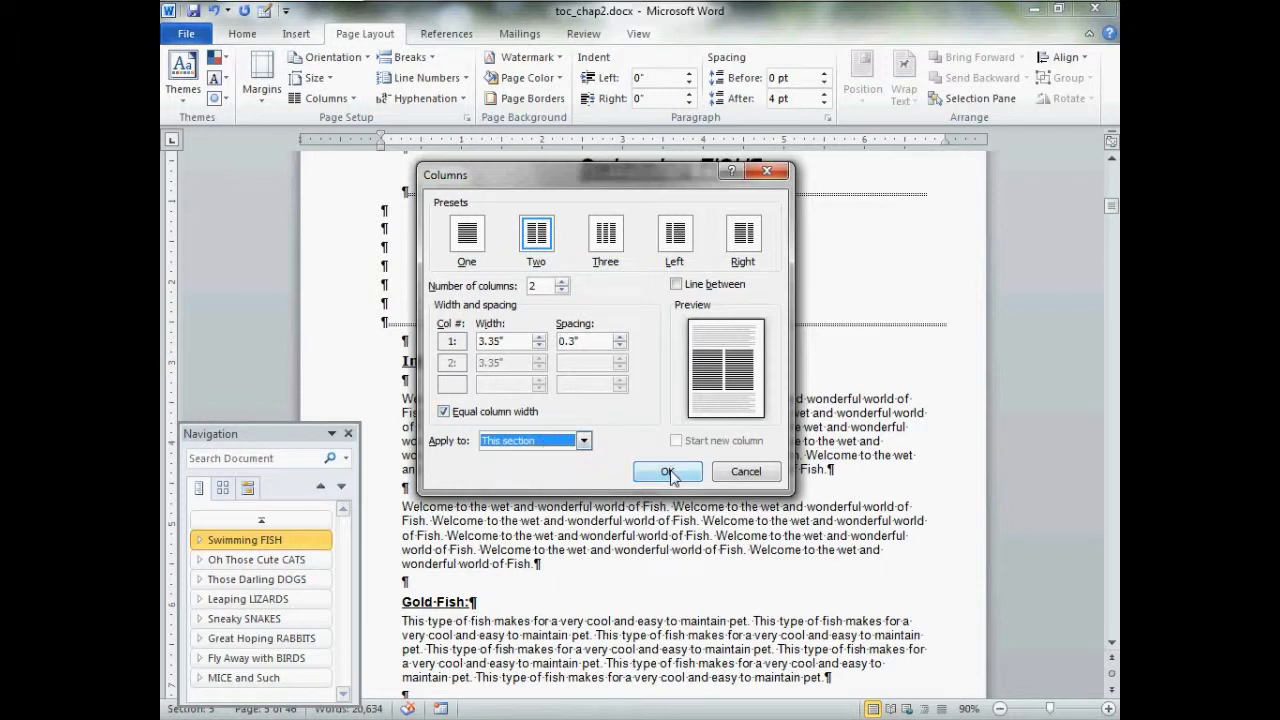
click(668, 472)
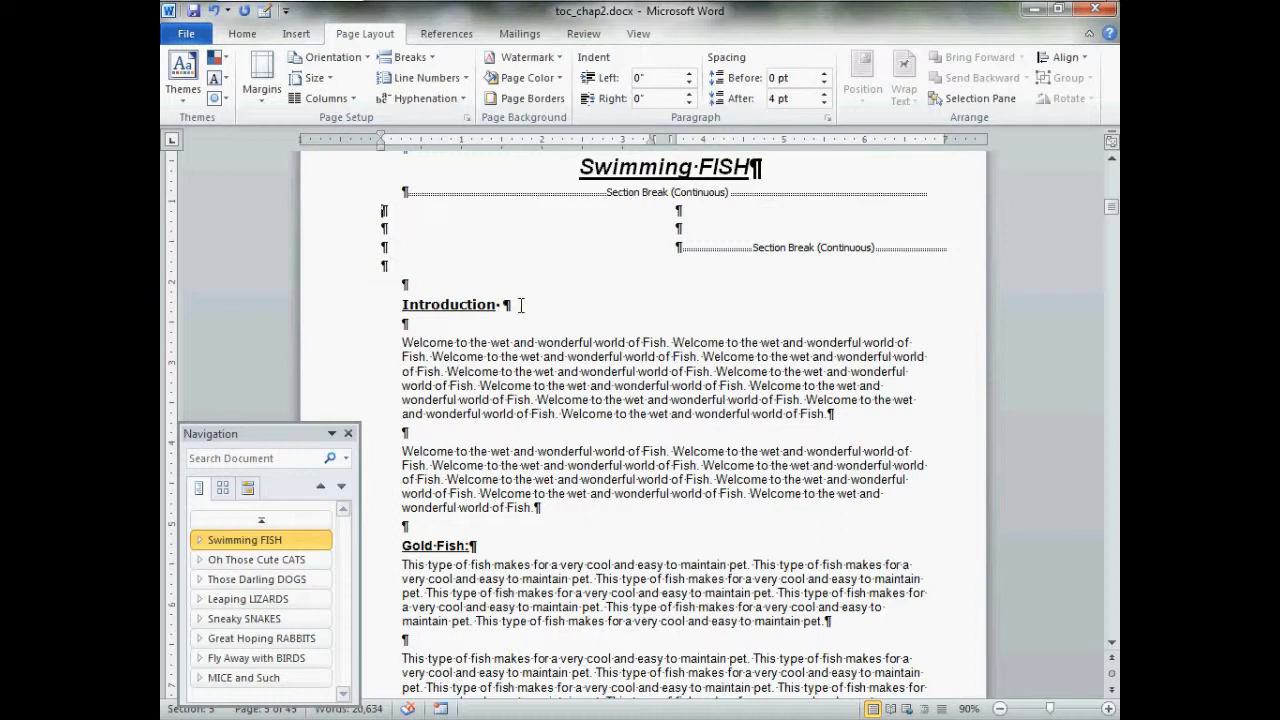
Start inserting a TOC field in the two-column section and open the options for its field code
click(296, 35)
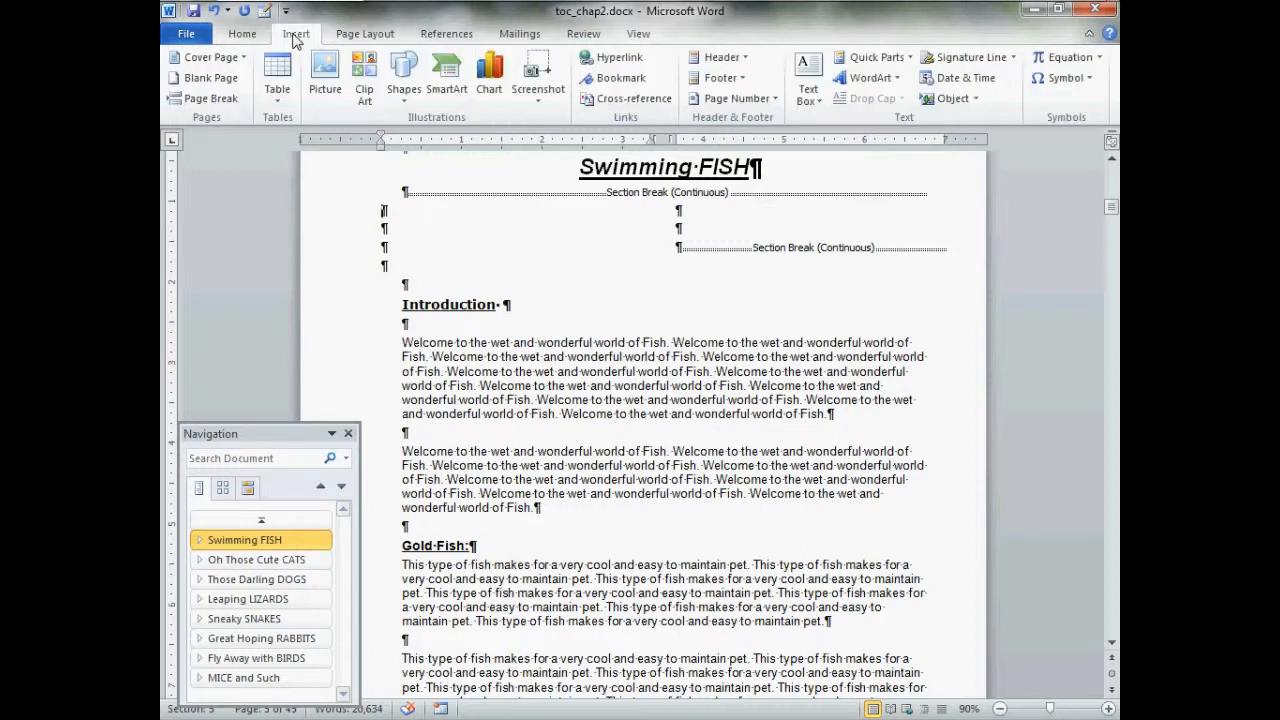
click(905, 62)
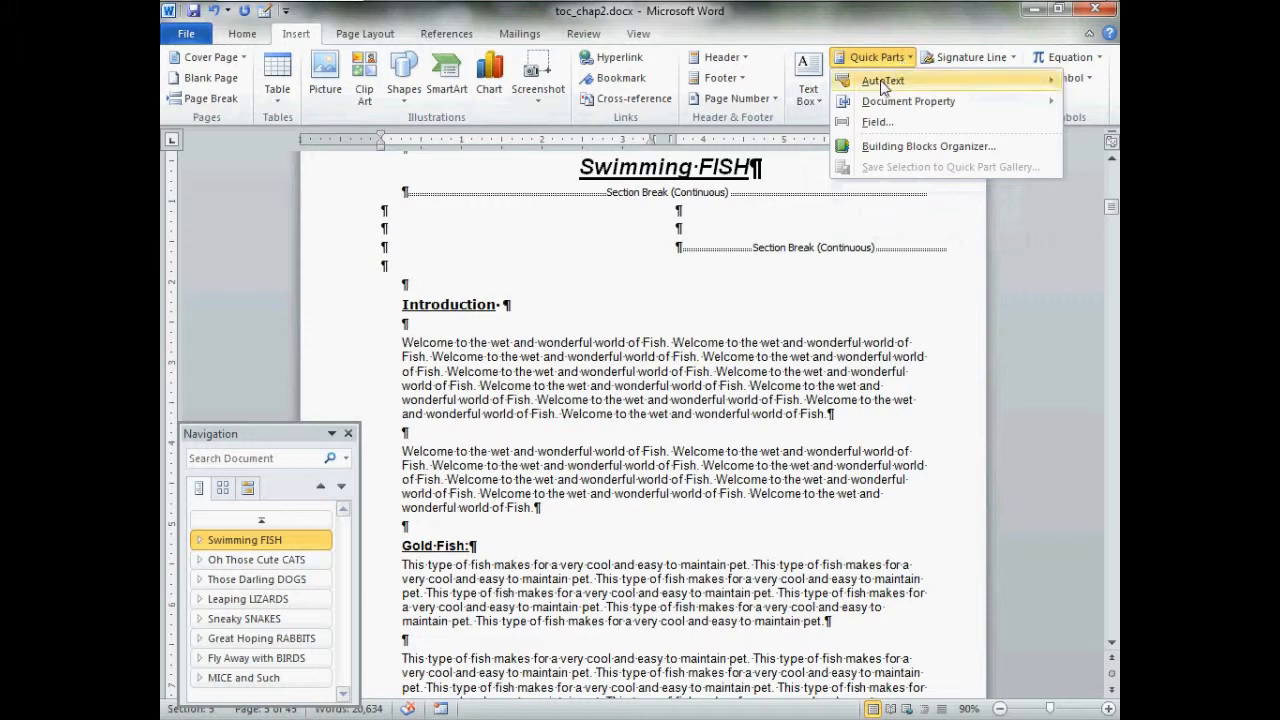
click(876, 123)
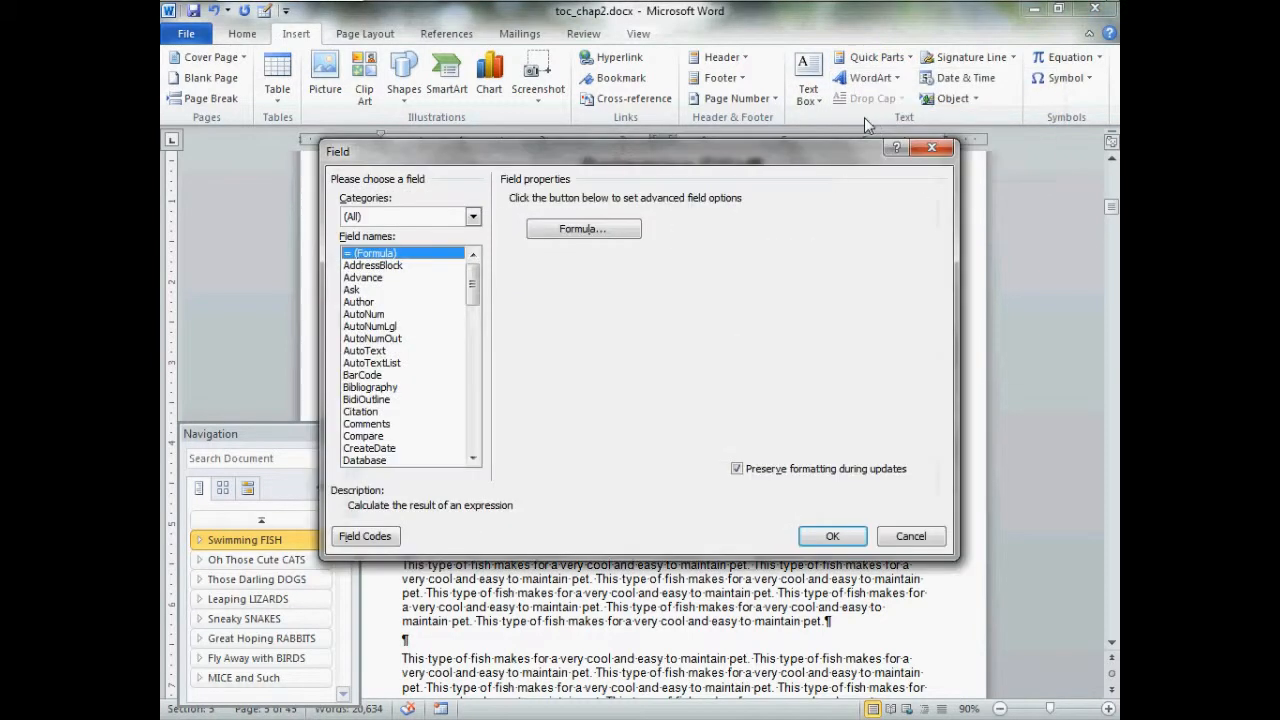
drag(474, 280, 474, 440)
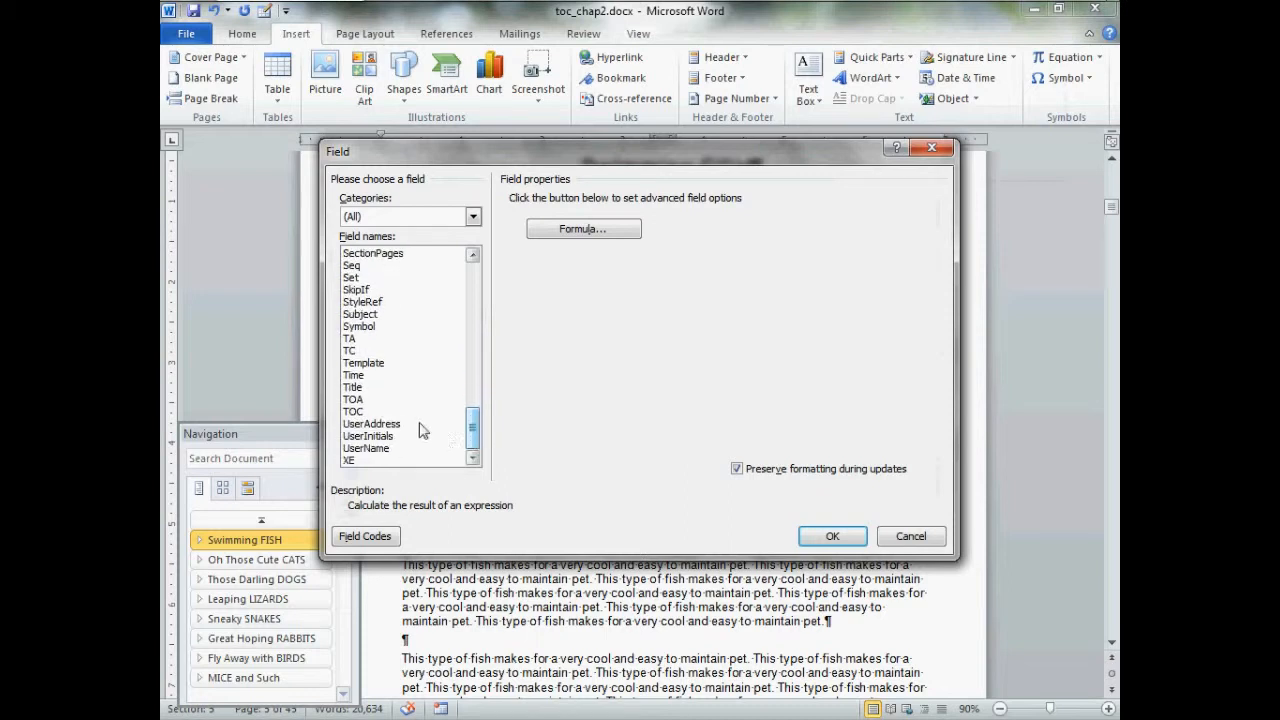
click(352, 412)
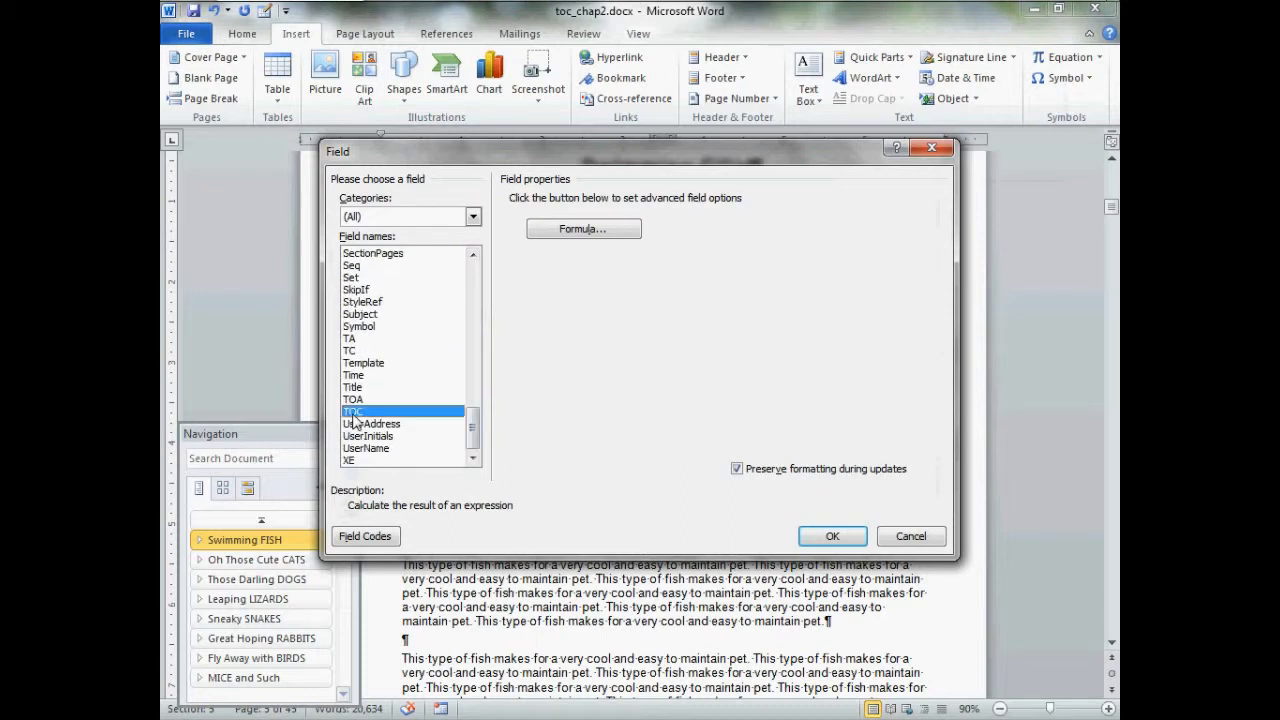
click(366, 536)
click(444, 538)
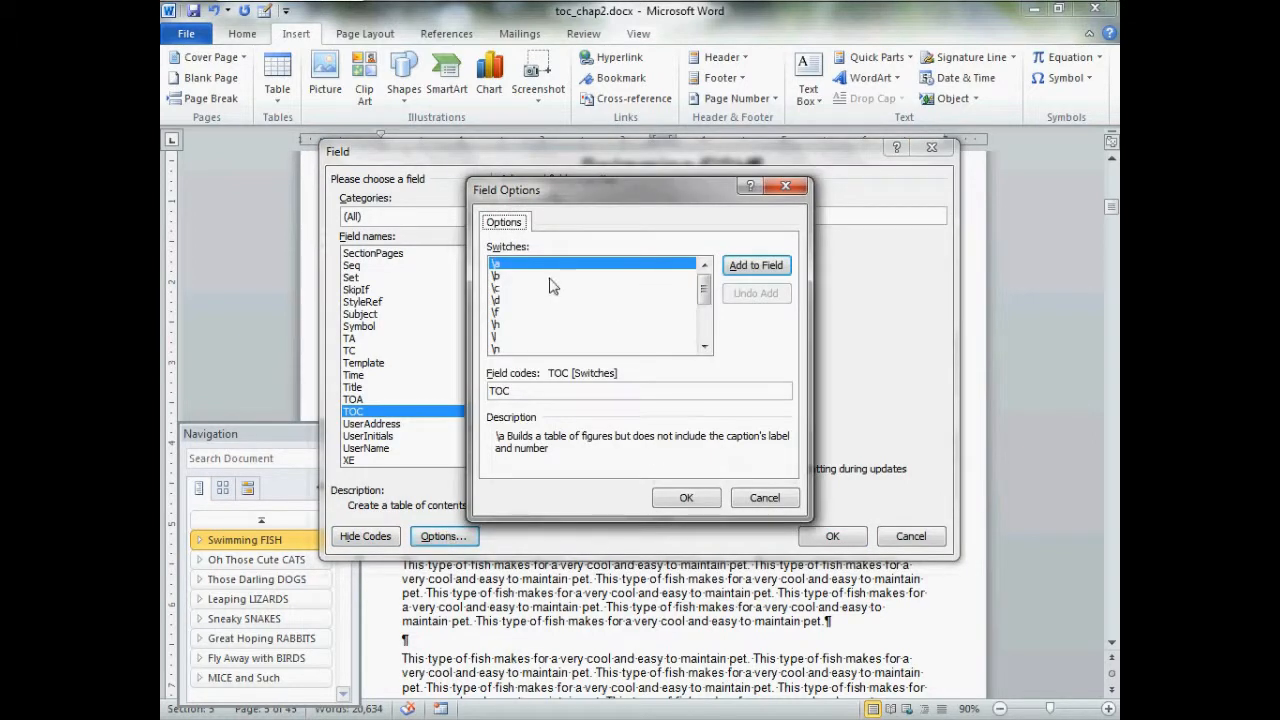
Add the \b switch to the TOC field code and specify the bookmark fish after it
click(503, 277)
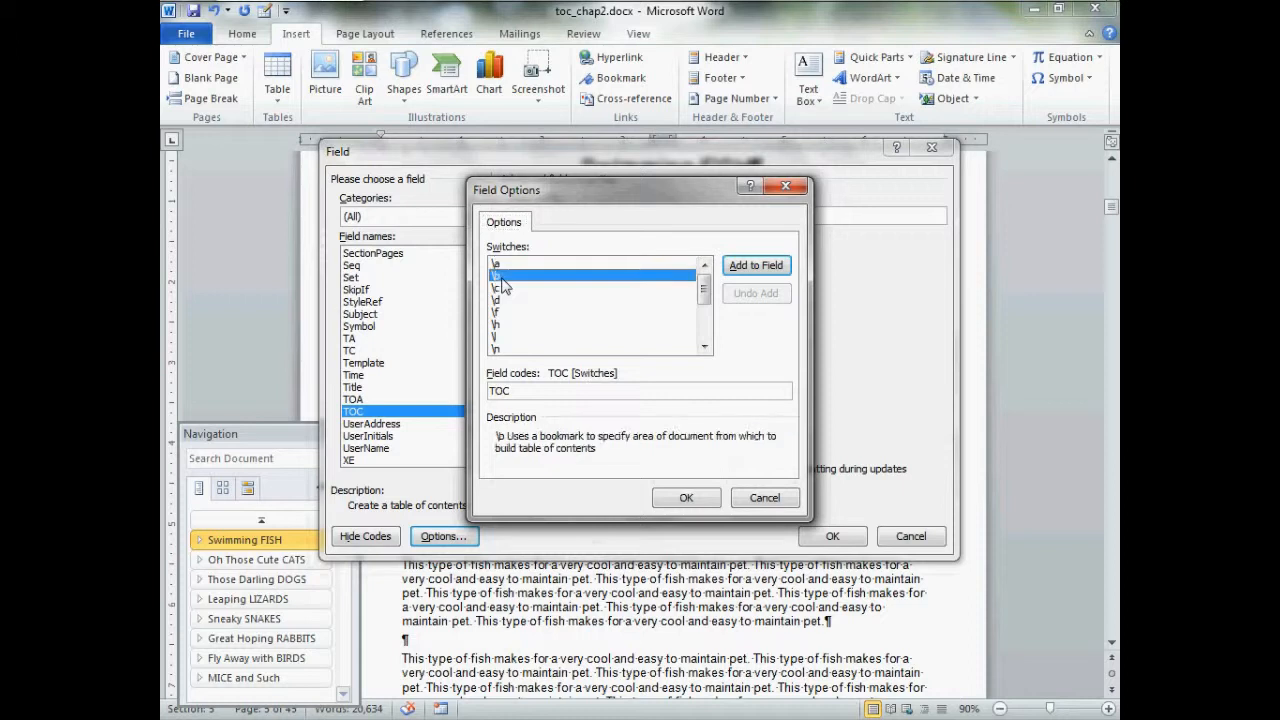
click(760, 266)
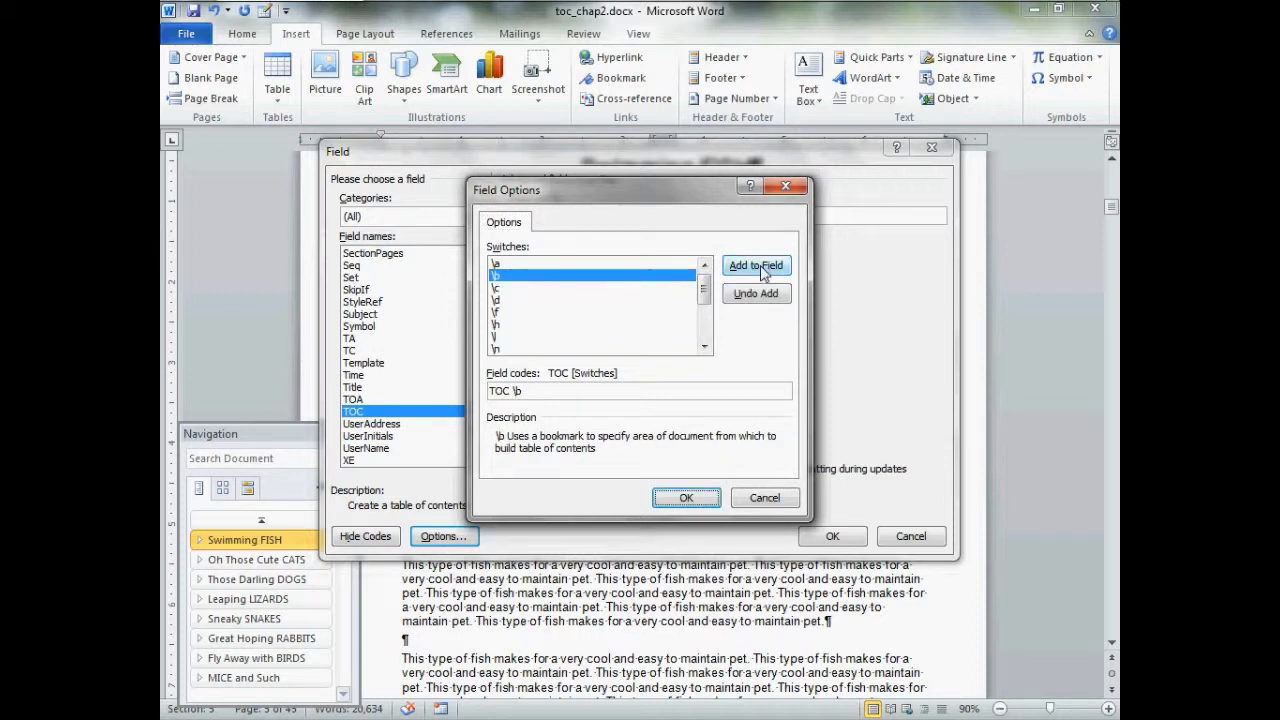
click(553, 397)
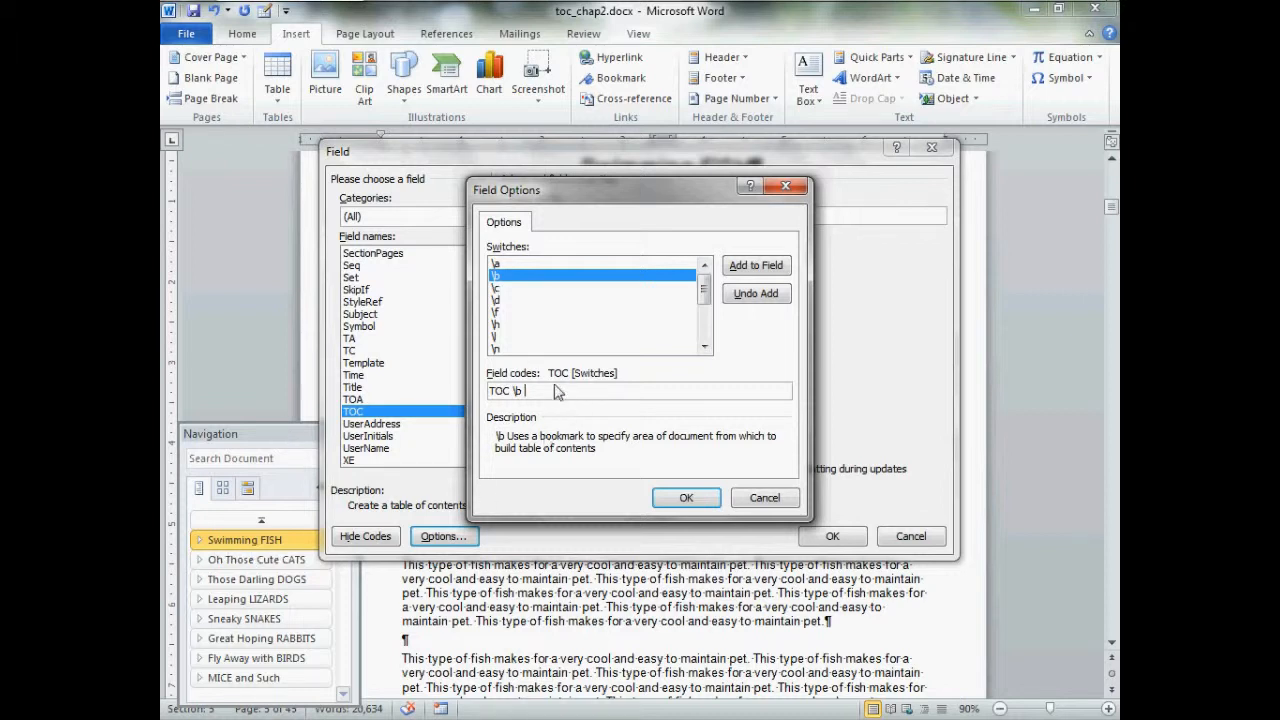
text(fish)
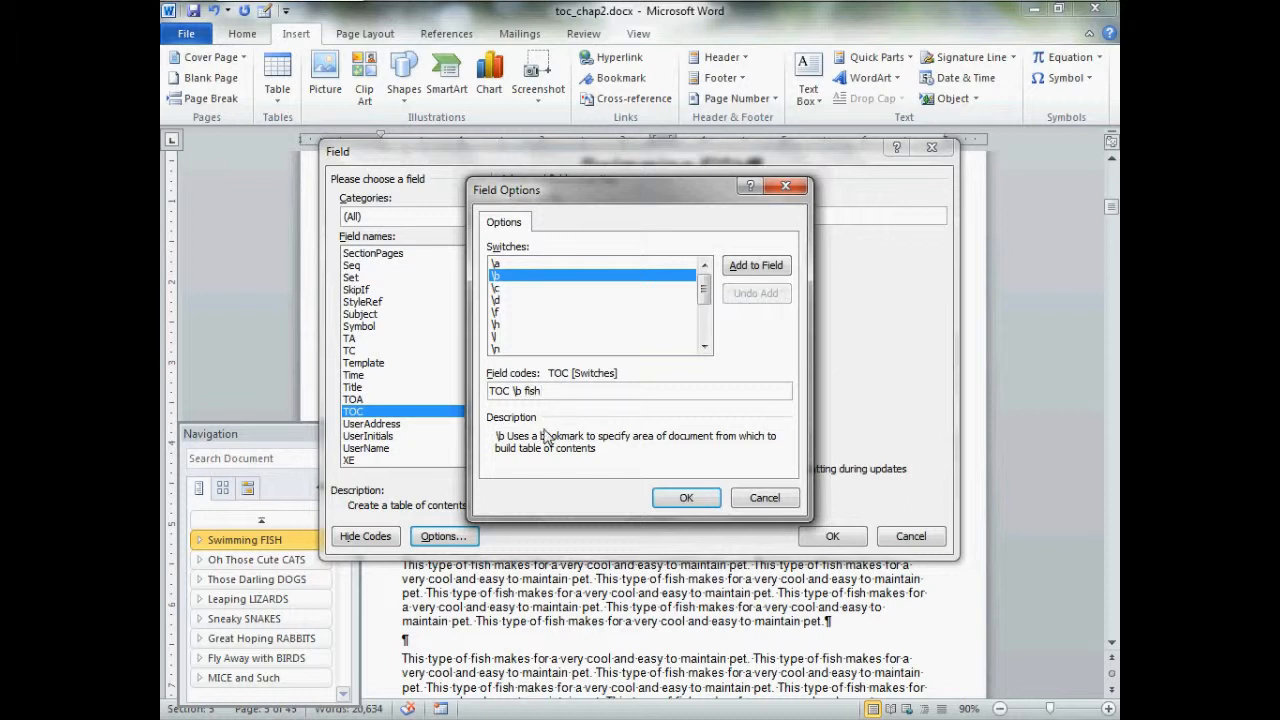
Insert the TOC field with the \b fish switch into the two-column section, keeping formatting preserved during updates
click(706, 498)
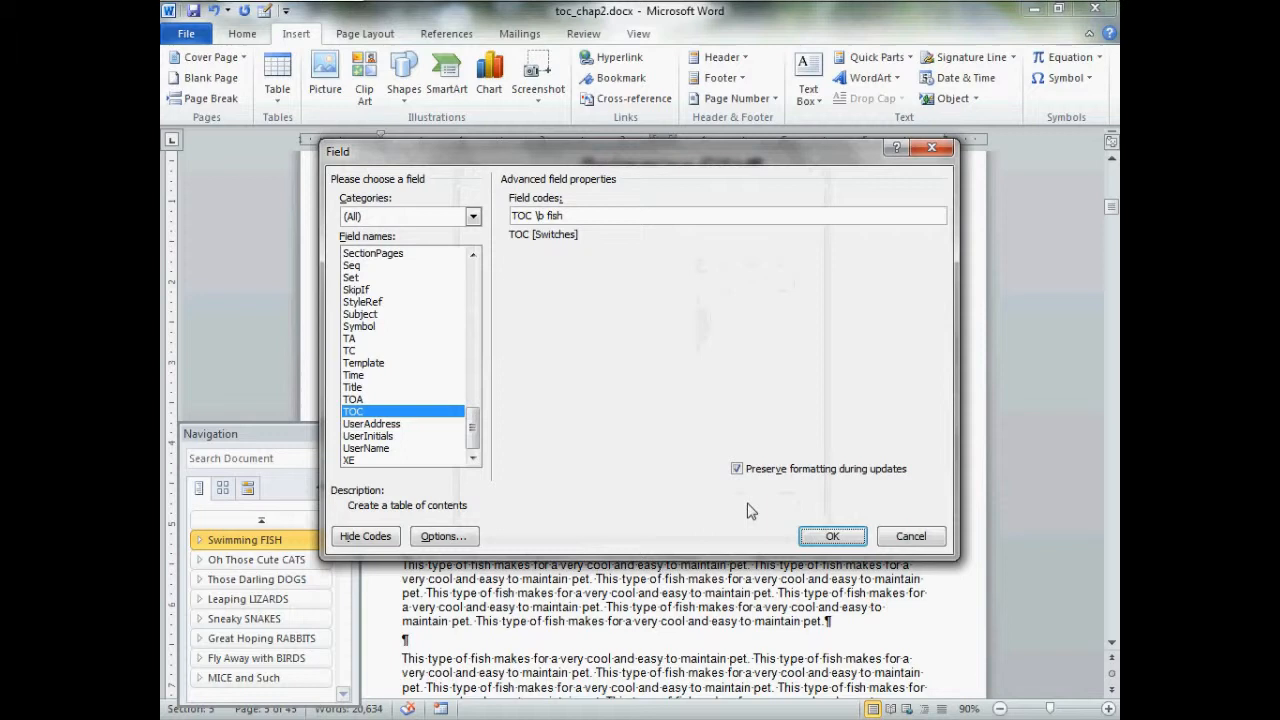
click(831, 536)
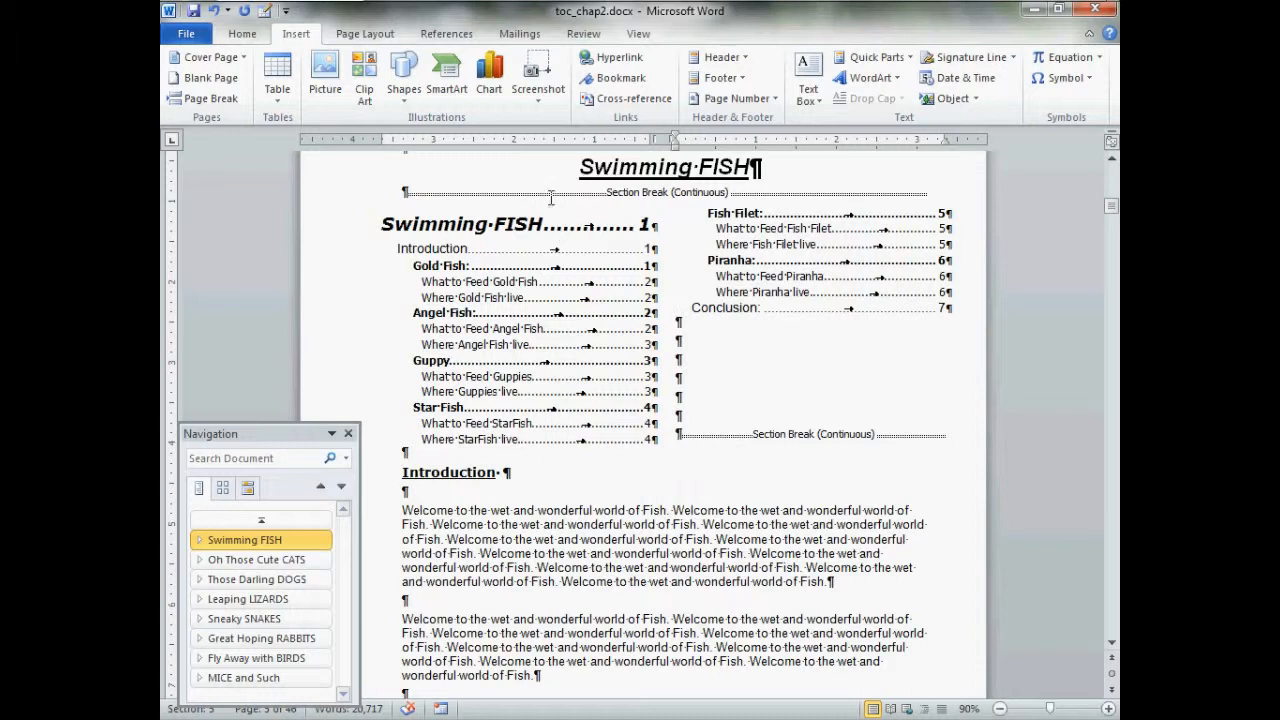
Delete the Swimming FISH and Introduction entries at the start of the chapter's table of contents
click(410, 252)
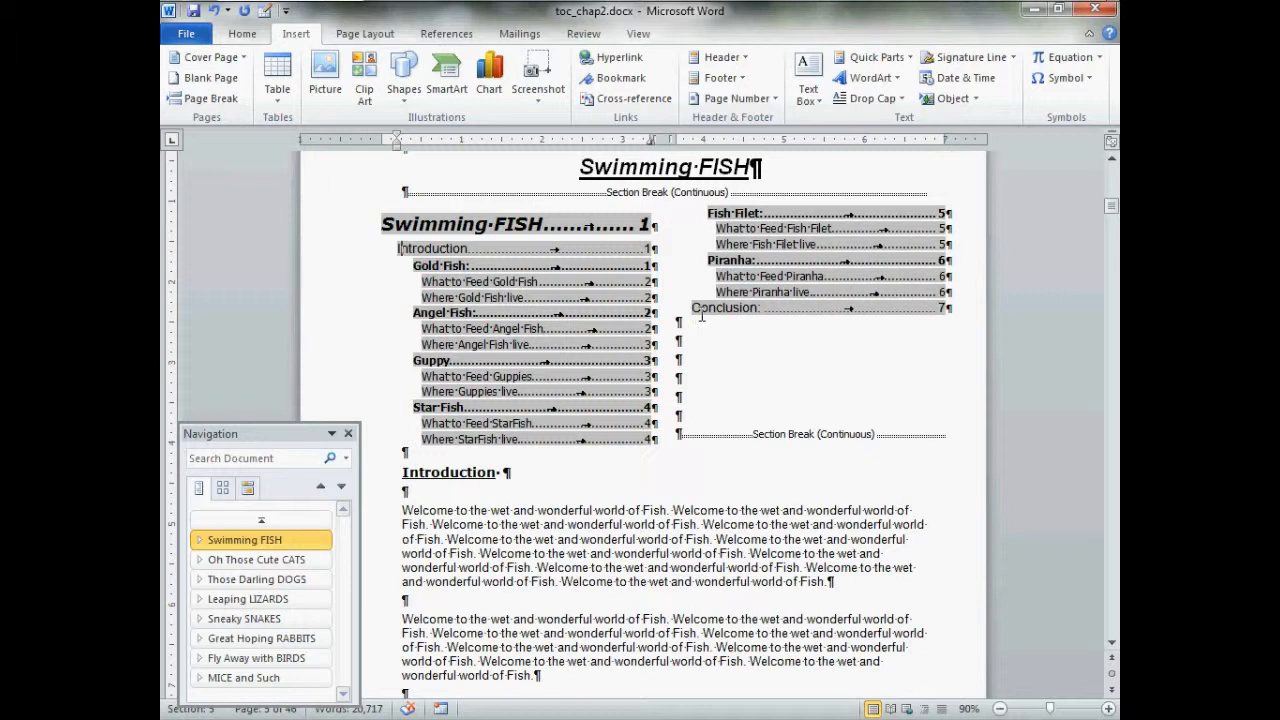
click(402, 232)
drag(402, 232, 676, 257)
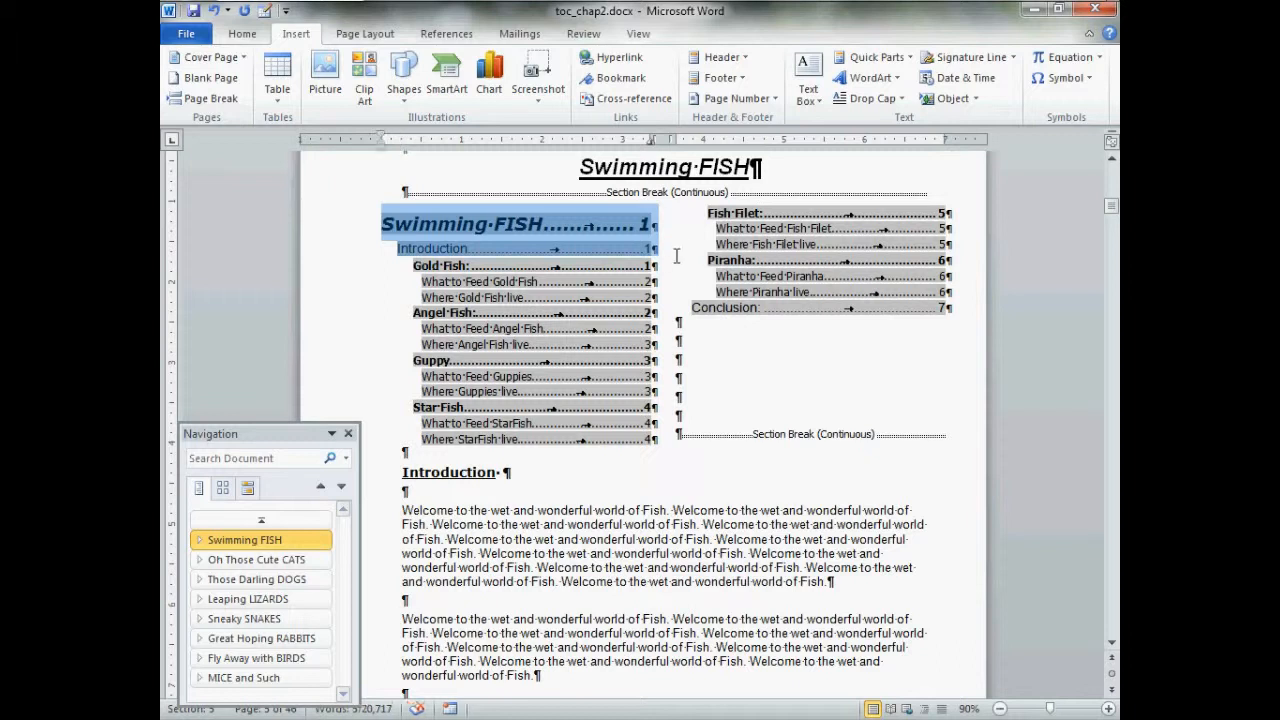
key(Delete)
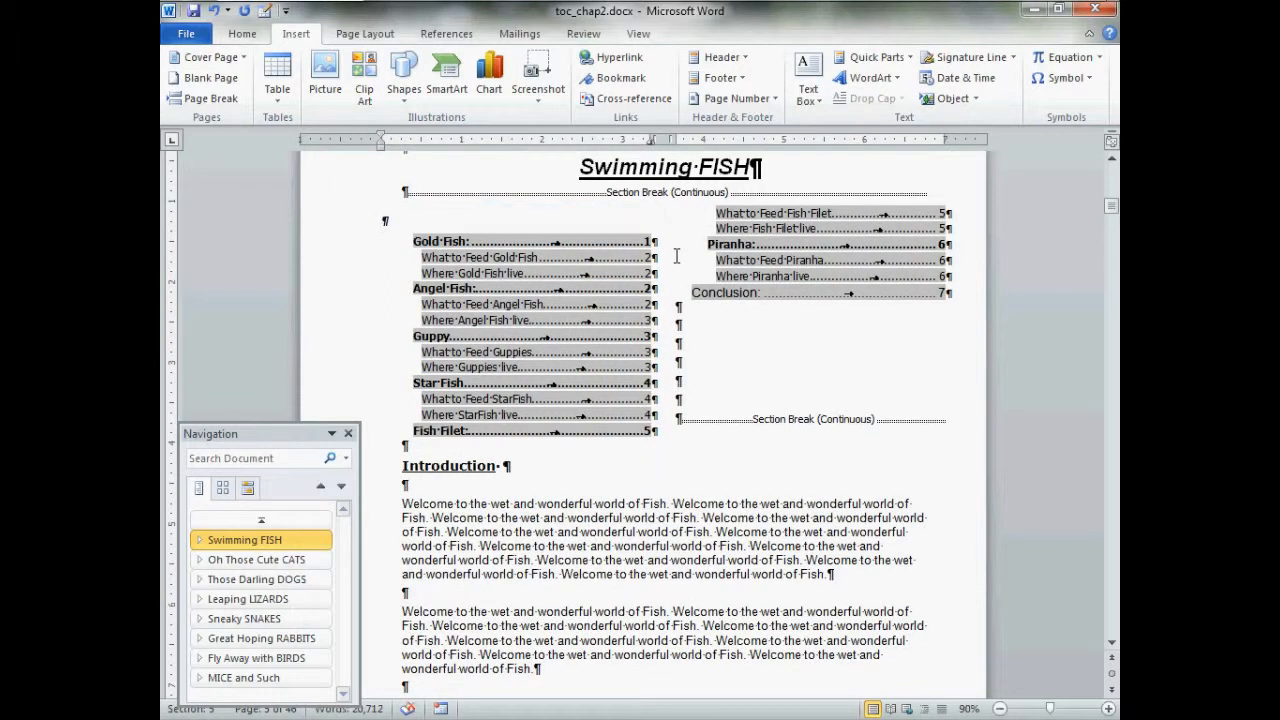
Delete the Conclusion entry at the end of the chapter's table of contents
click(701, 305)
drag(701, 305, 926, 311)
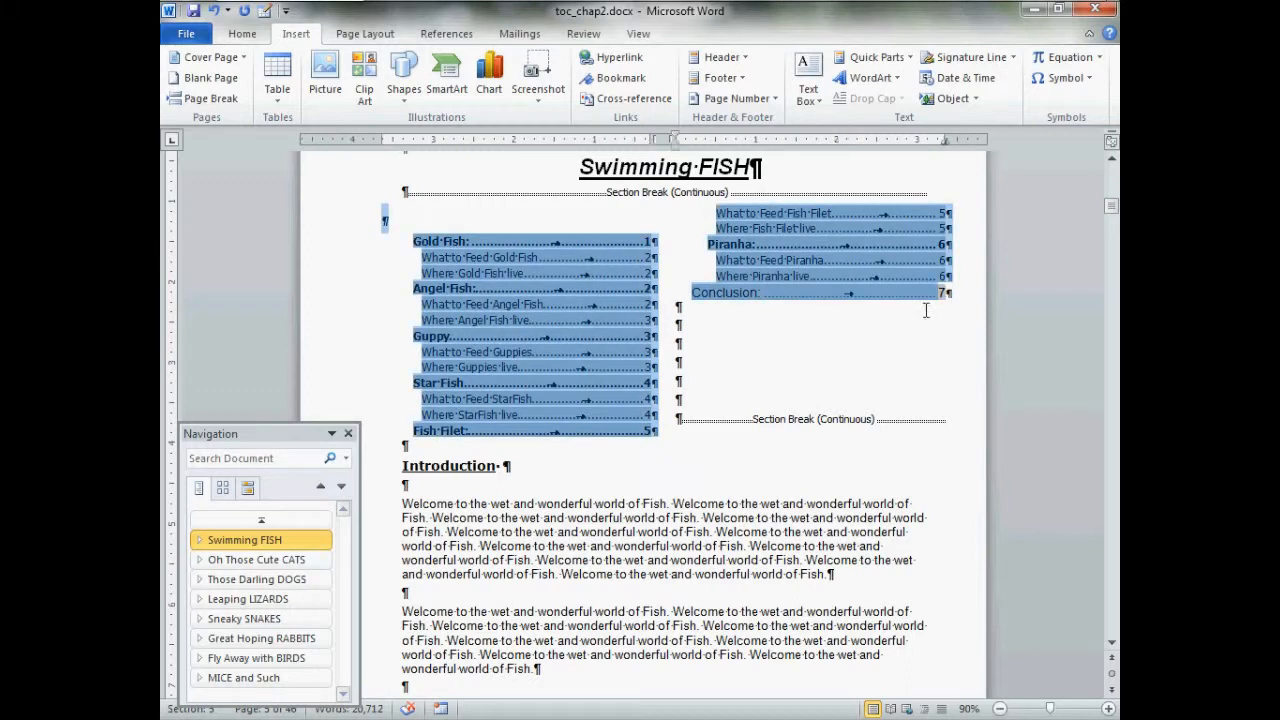
click(926, 311)
drag(694, 300, 953, 302)
key(Delete)
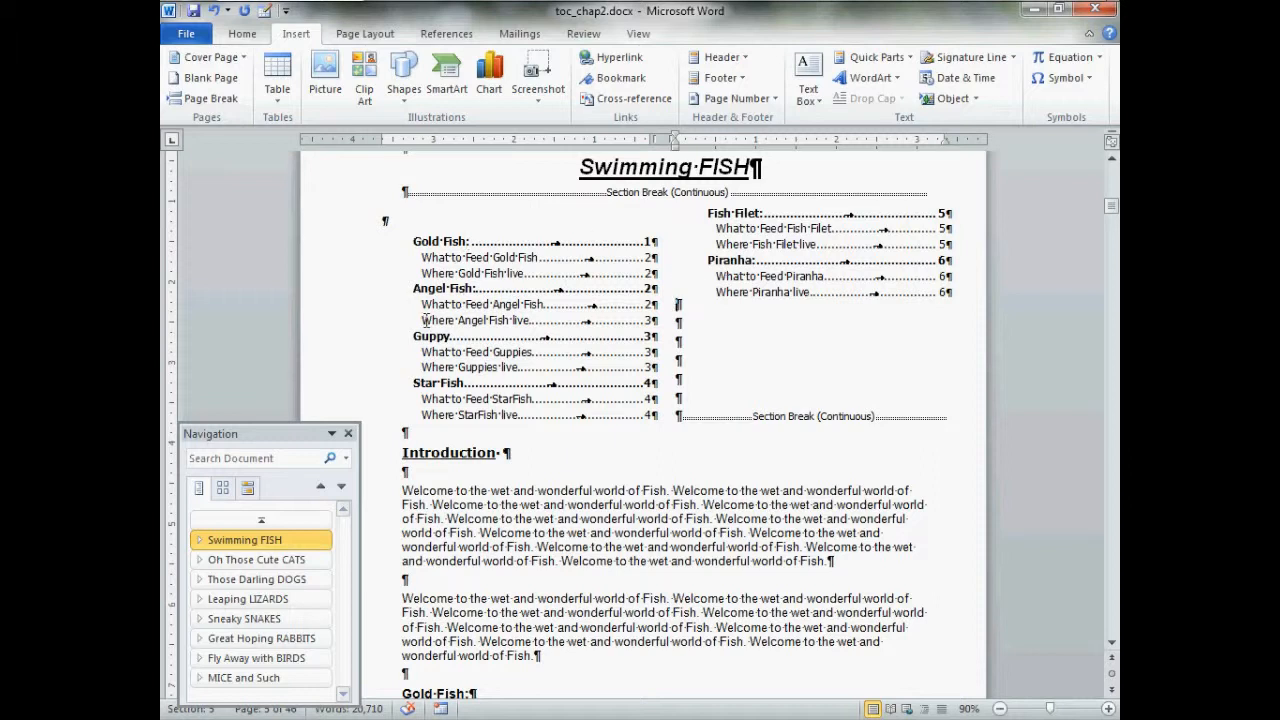
Insert a column break on a new line after the Where Guppies live entry so Star Fish starts the second column
click(663, 378)
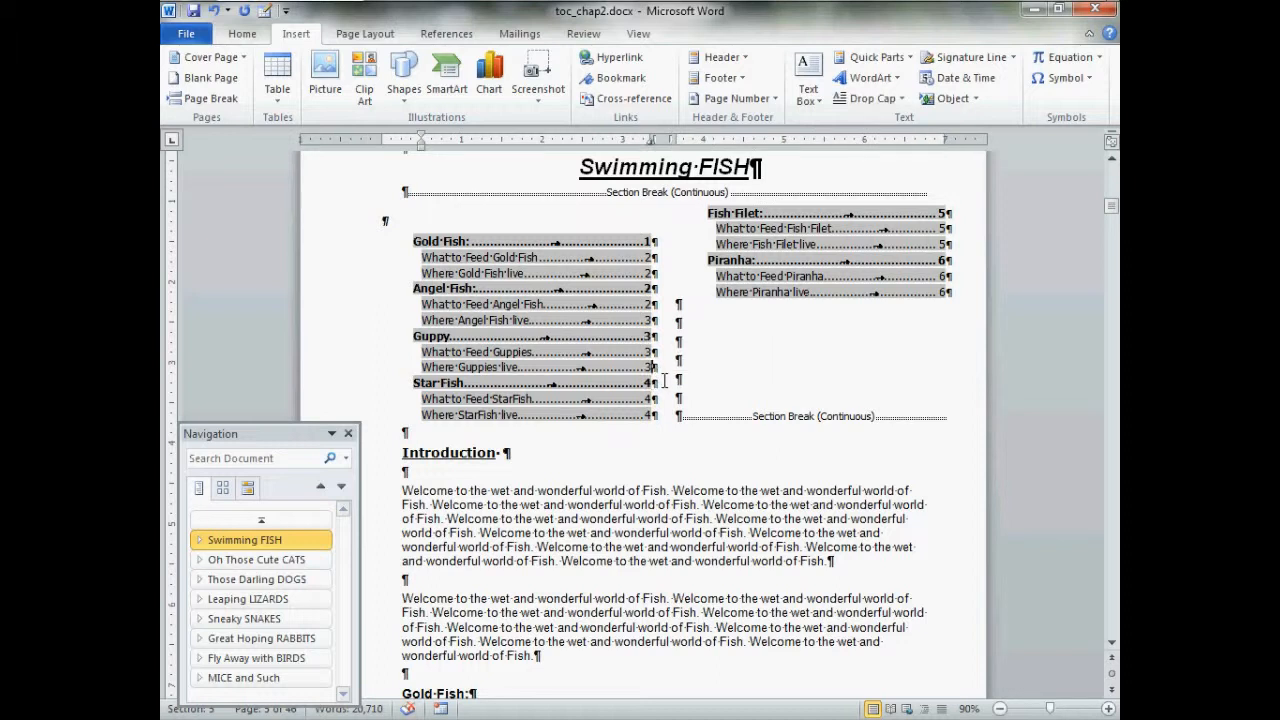
key(Return)
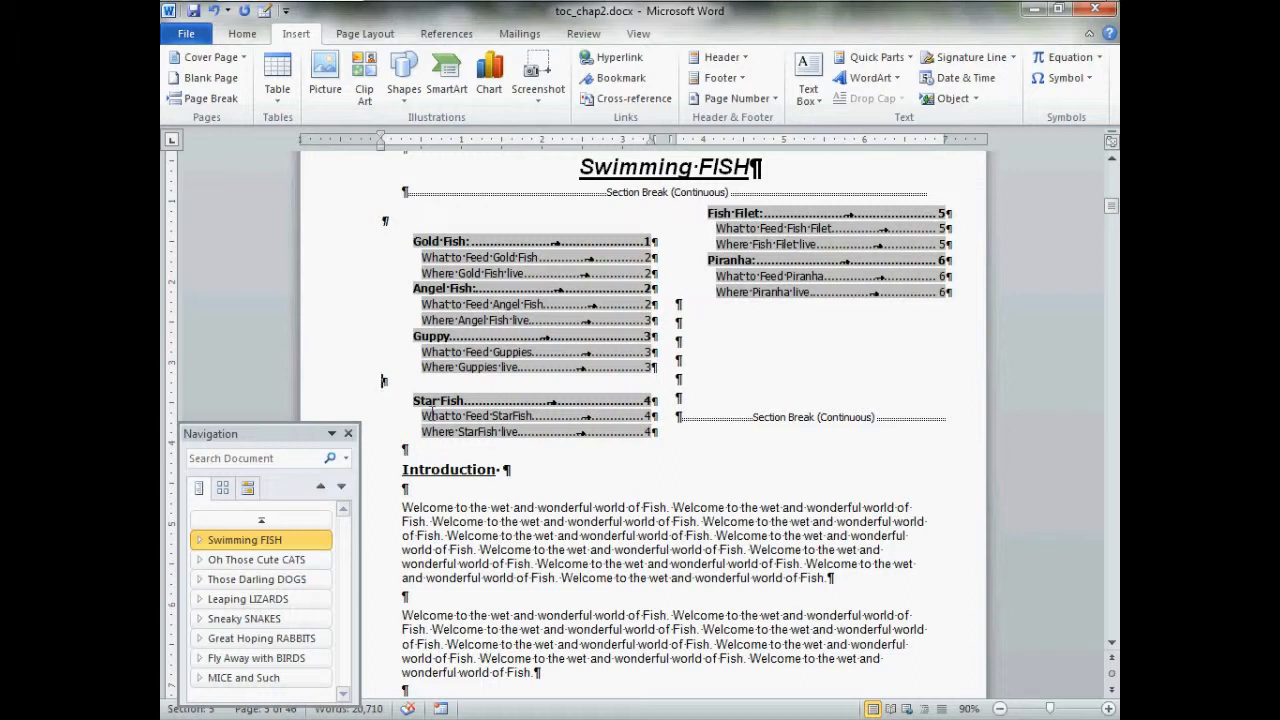
click(376, 36)
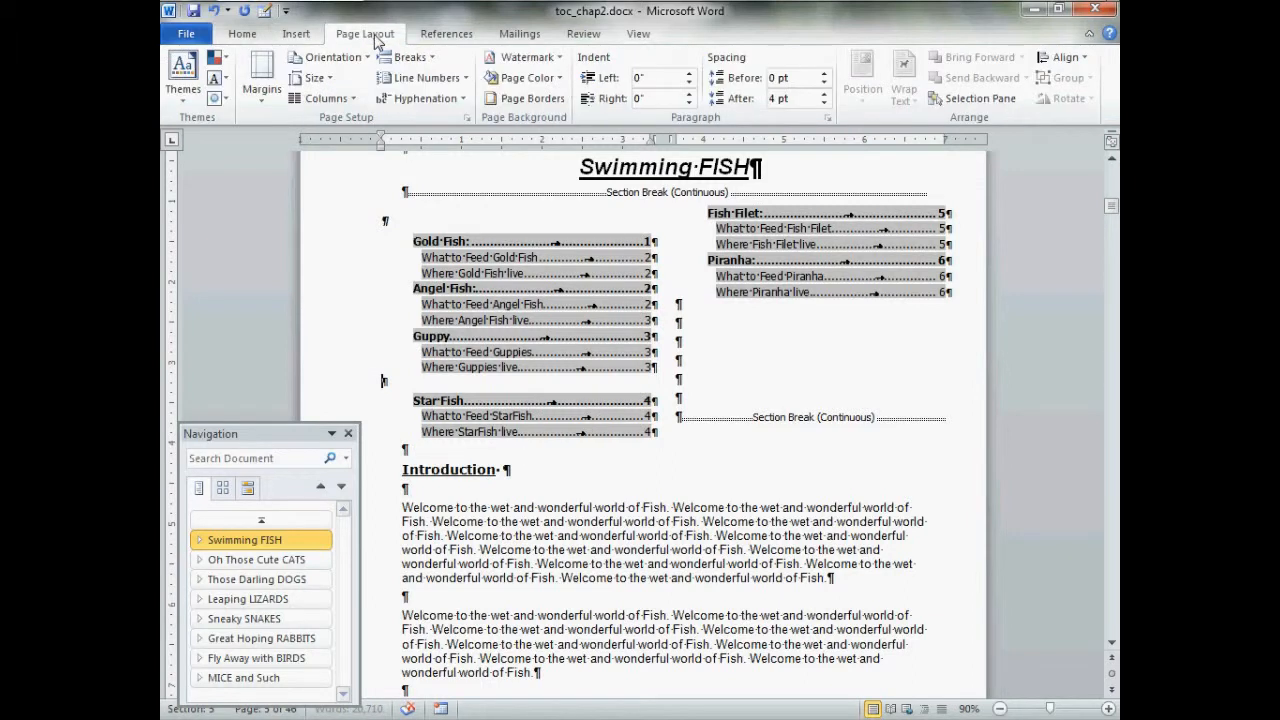
click(408, 57)
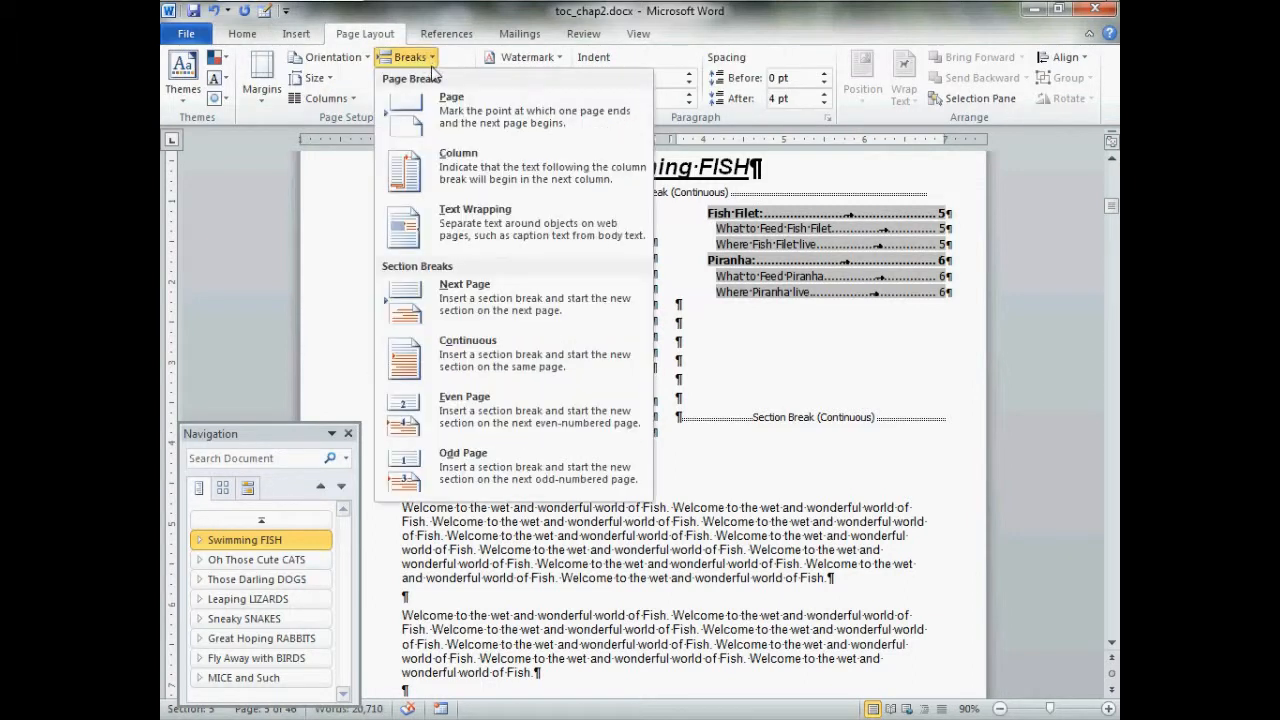
click(485, 178)
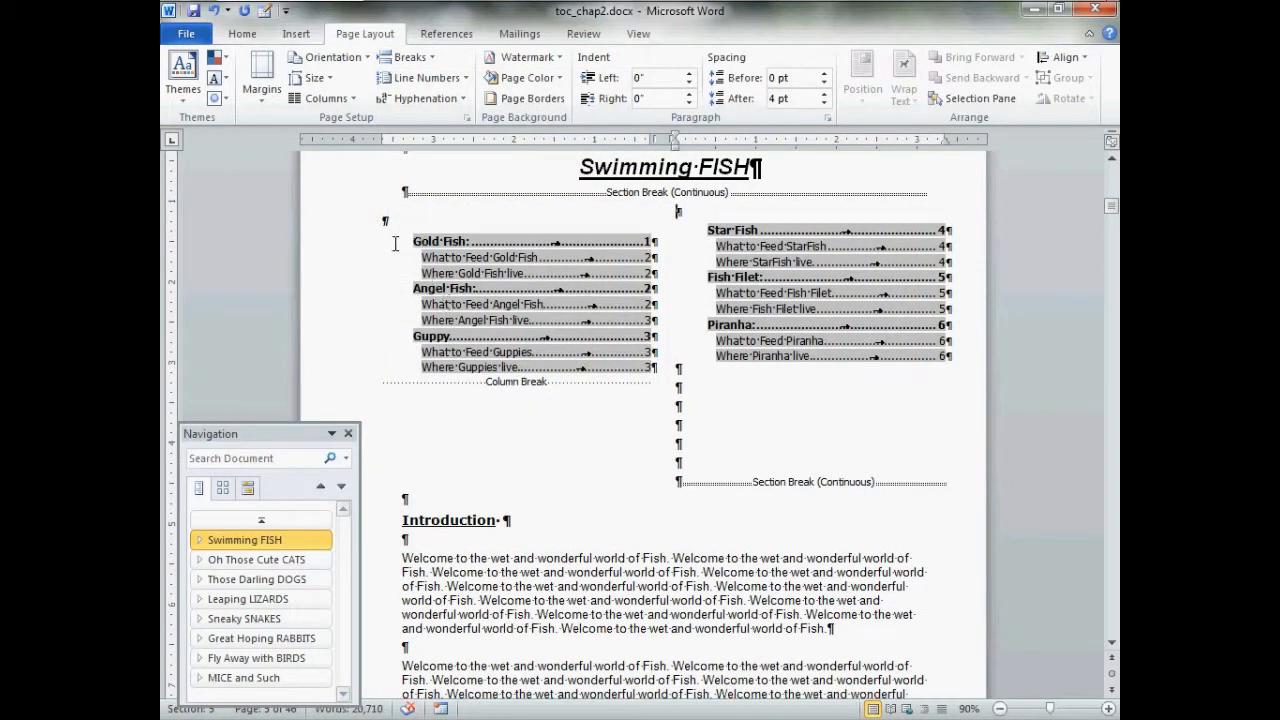
Copy the formatting of the blank paragraph above Star Fish to the blank paragraph above Gold Fish to align both columns
double_click(680, 218)
click(843, 187)
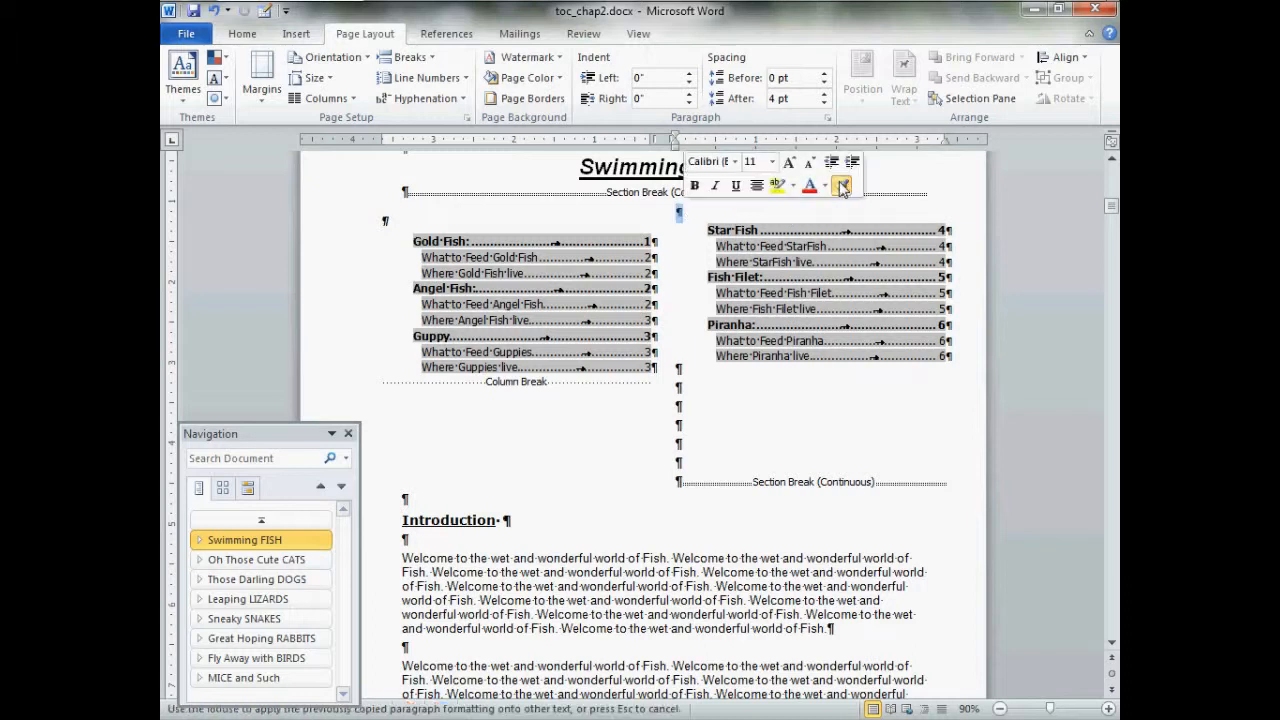
click(391, 227)
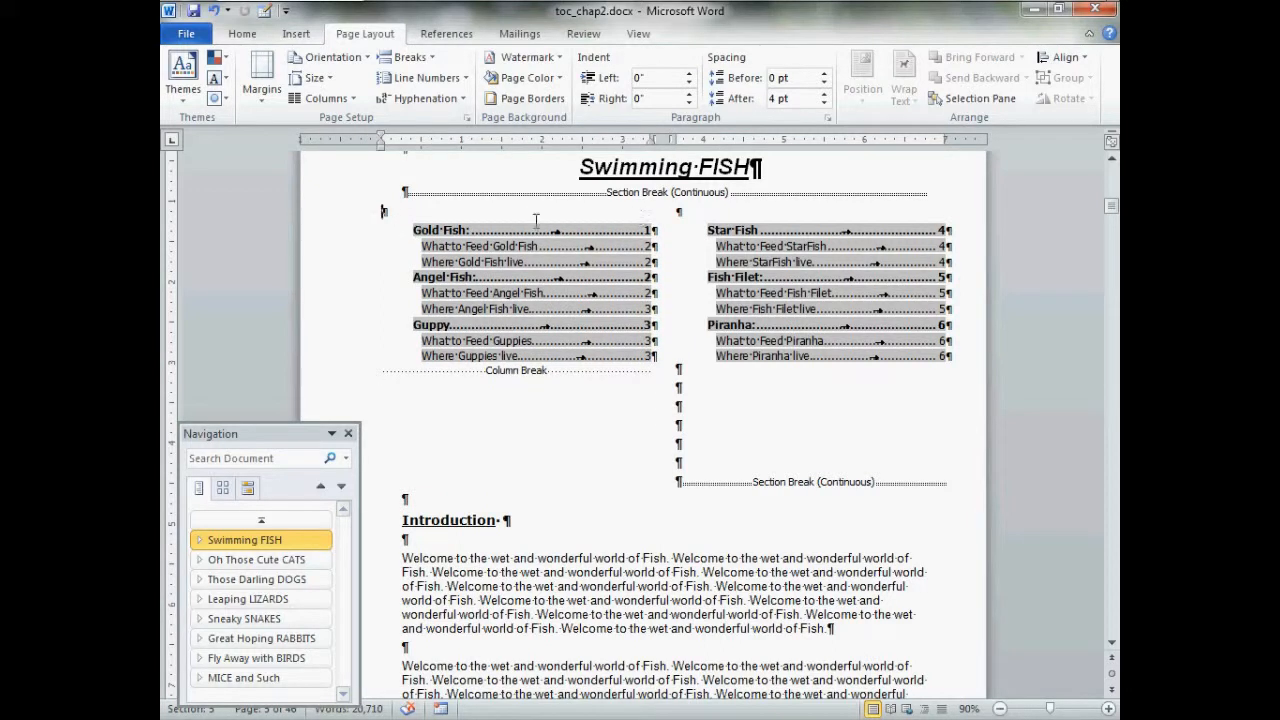
Delete the surplus empty paragraphs between the Where Piranha live entry and the closing continuous section break
mouse_move(686, 385)
mouse_down()
mouse_move(709, 469)
mouse_move(690, 463)
mouse_up()
key(Delete)
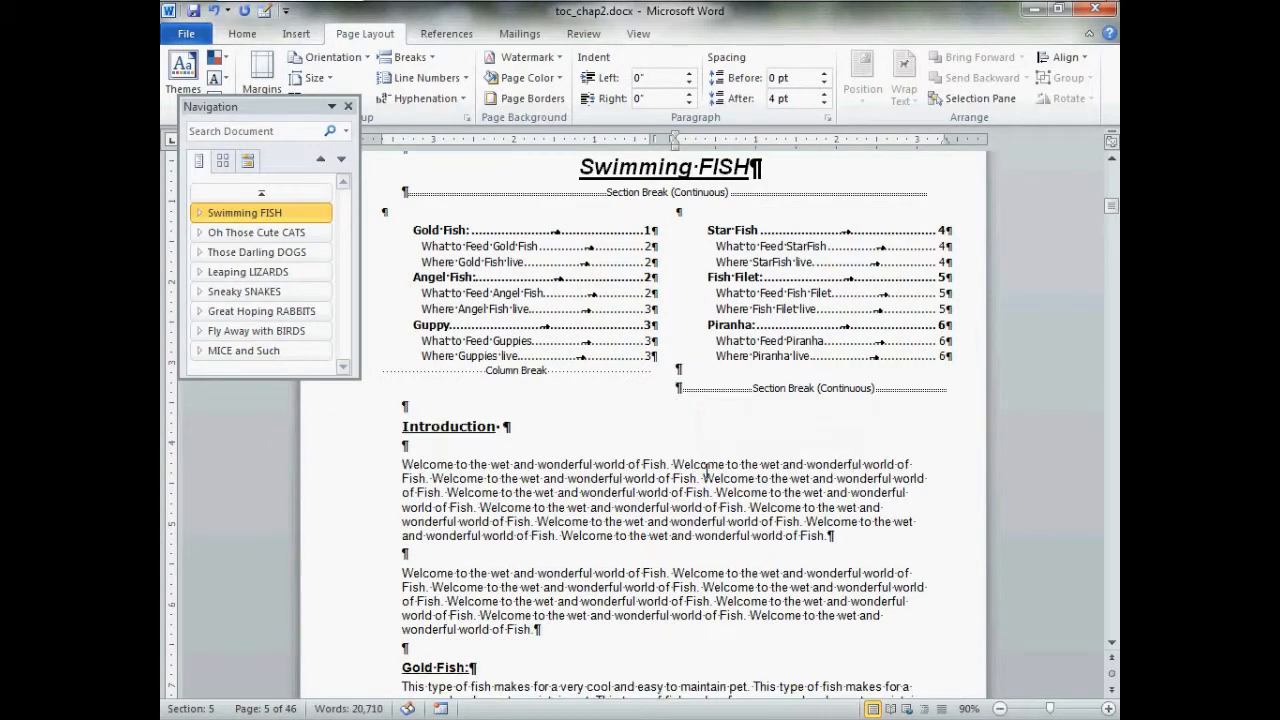
key(Delete)
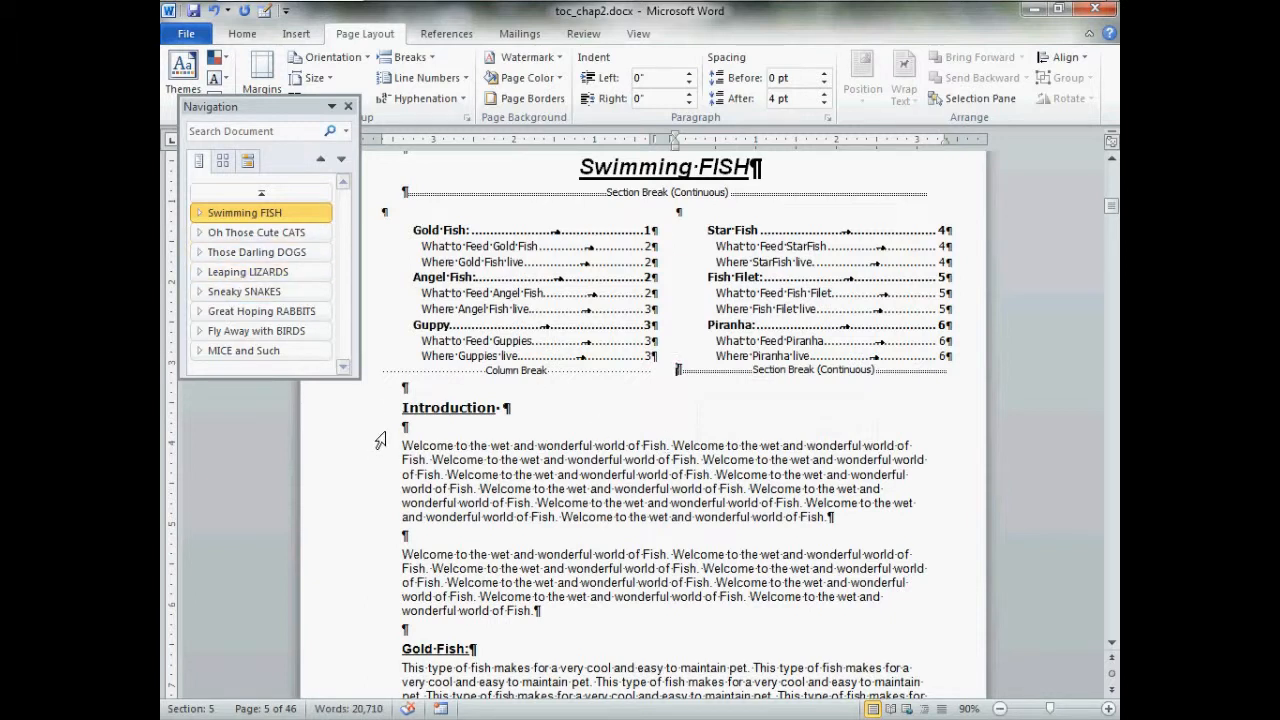
Hide the formatting marks and zoom the document out to 70%
key(ctrl+shift+8)
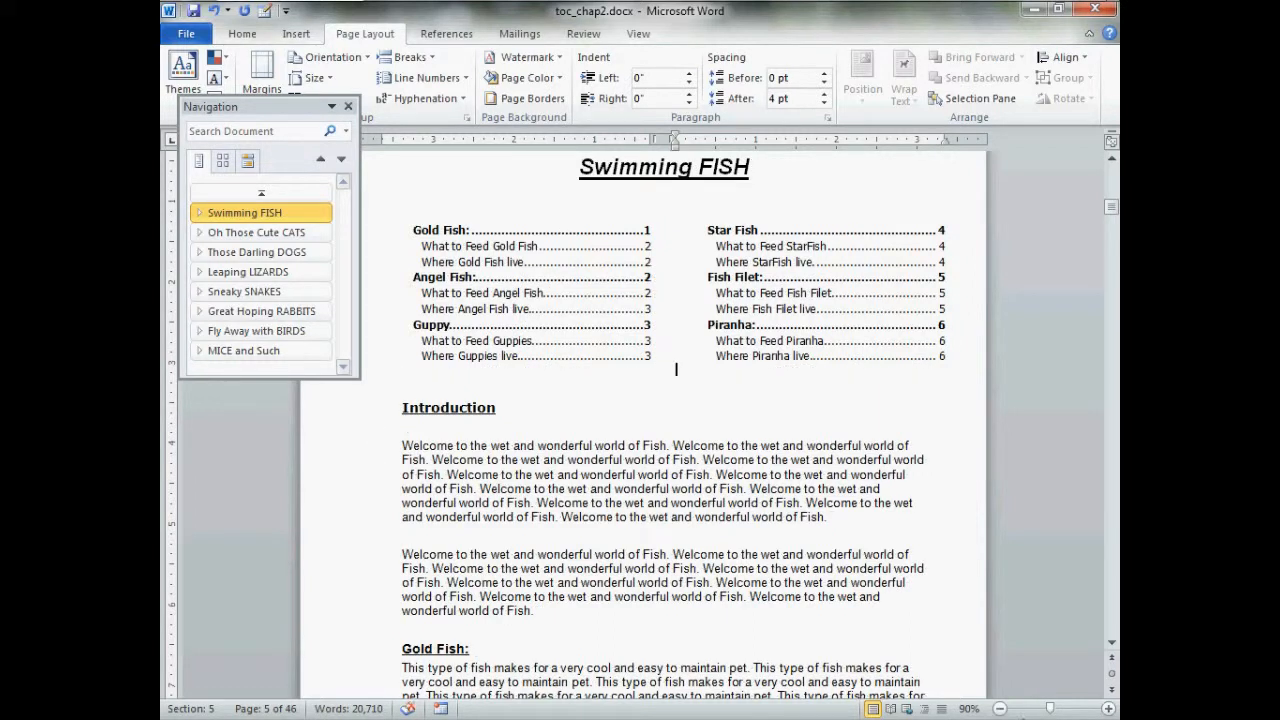
click(999, 708)
click(999, 708)
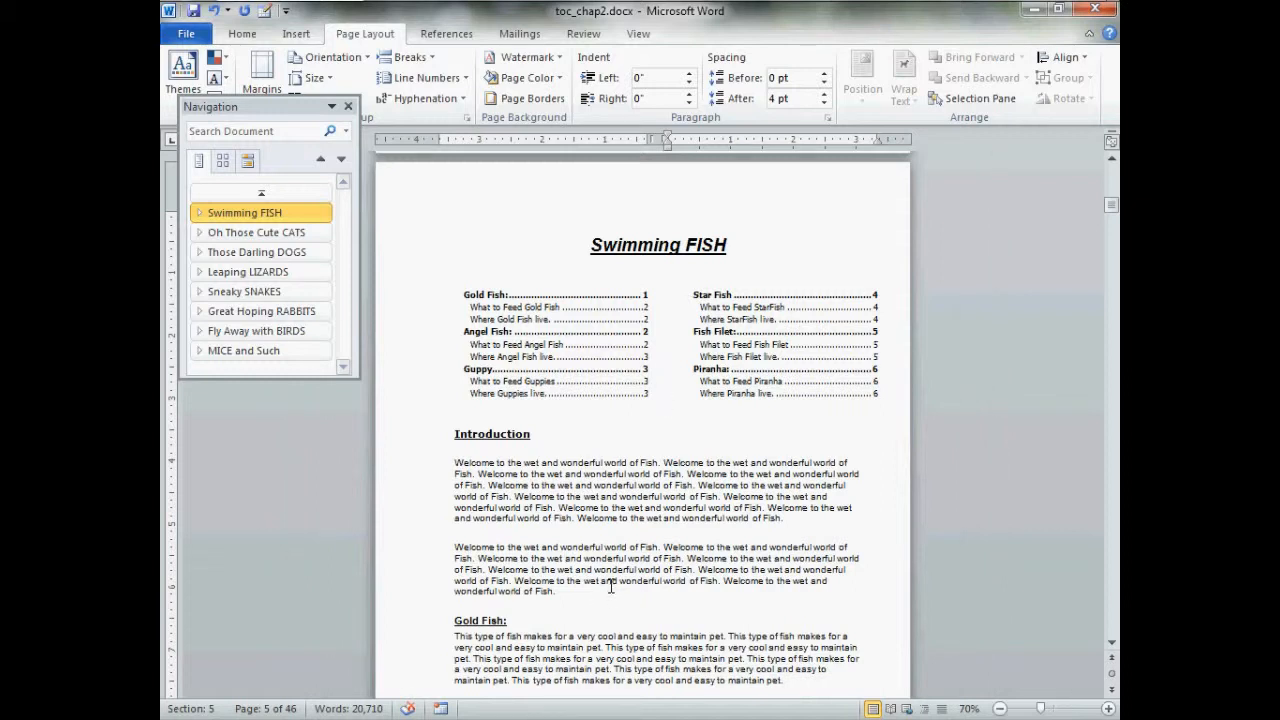
Look at the opening pages of the cats and dogs chapters, then return to the Swimming FISH chapter
click(296, 233)
click(302, 255)
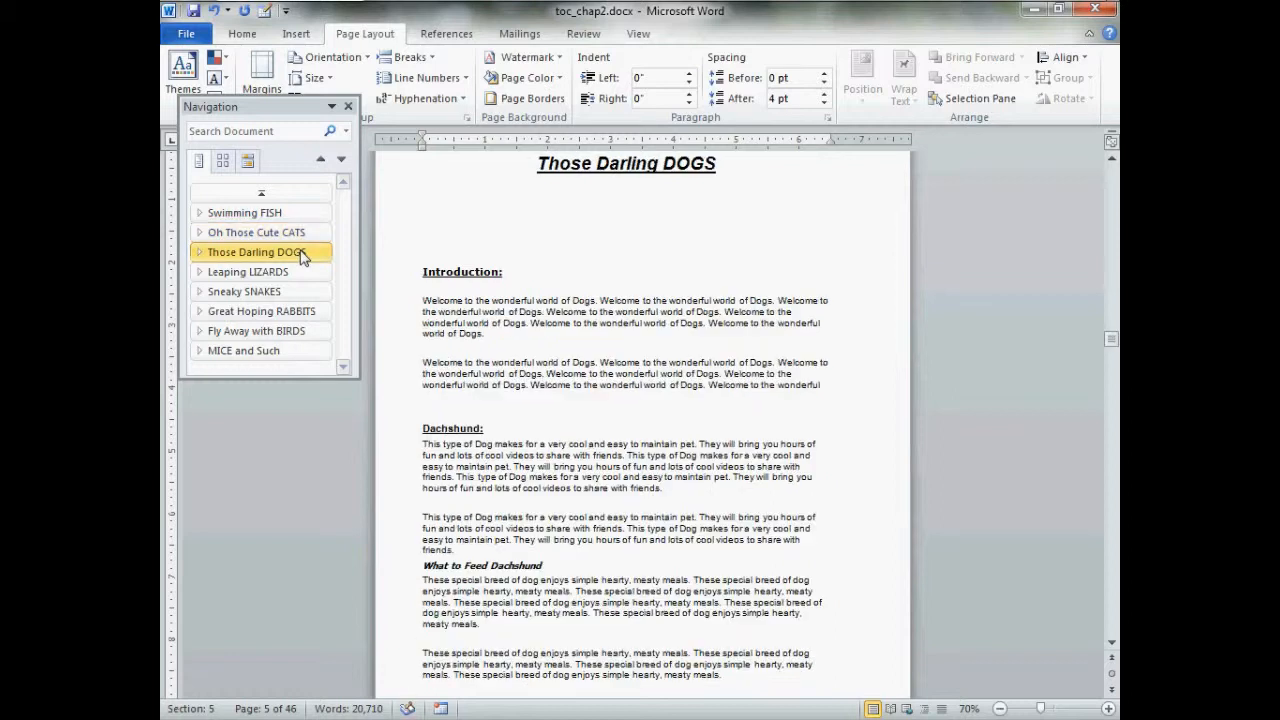
click(298, 233)
click(309, 211)
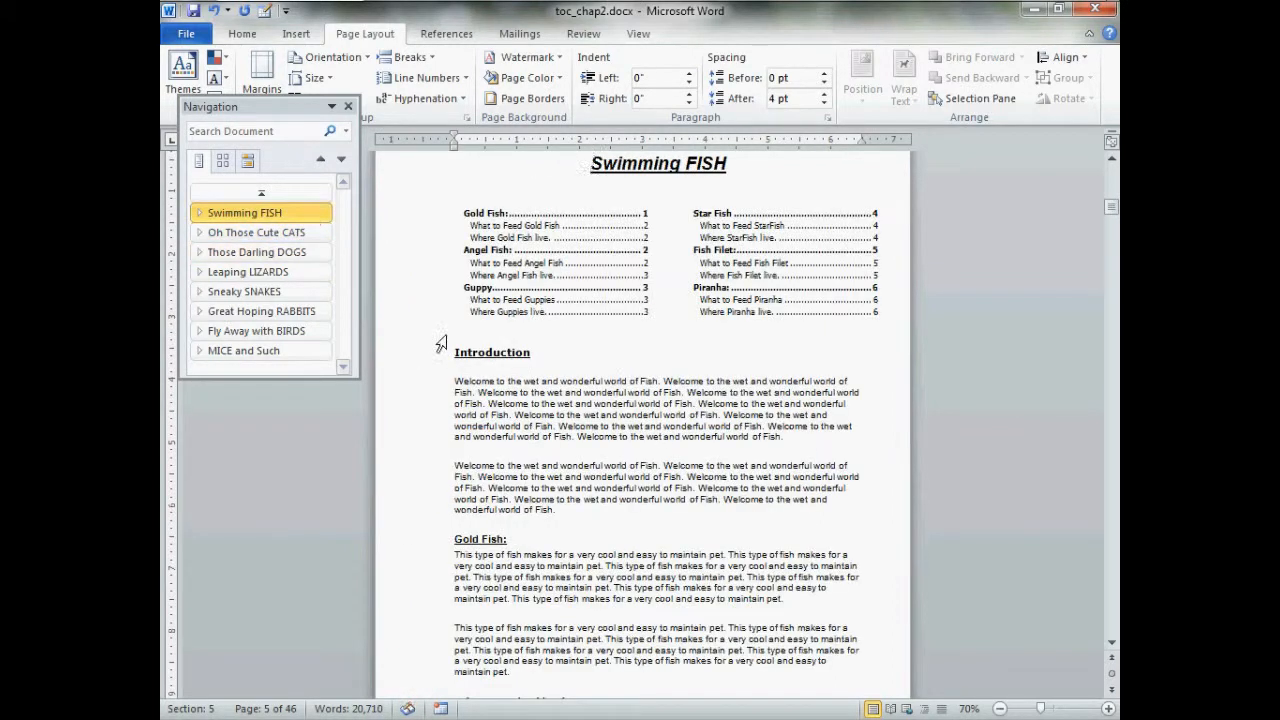